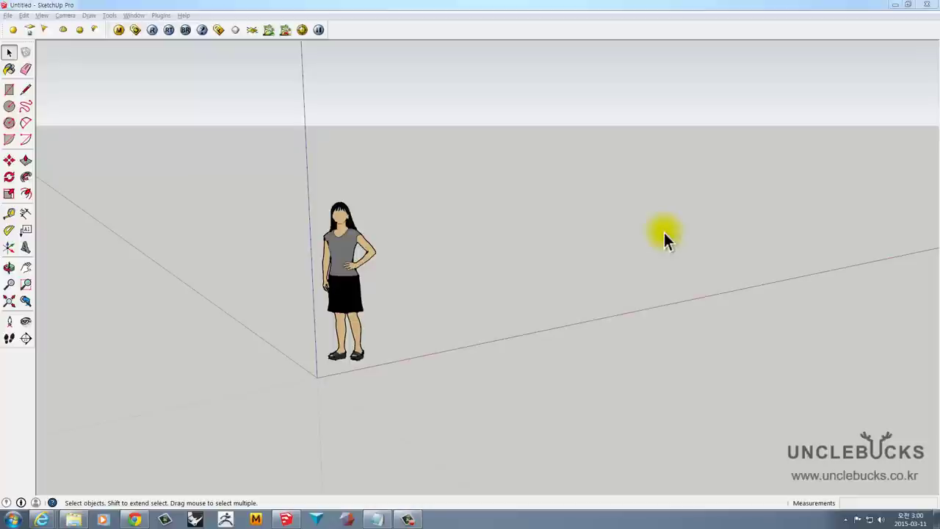
# Orbit and zoom the view to look down at the ground with the horizon visible
pyautogui.moveTo(592, 216); pyautogui.dragTo(531, 289, button='middle')
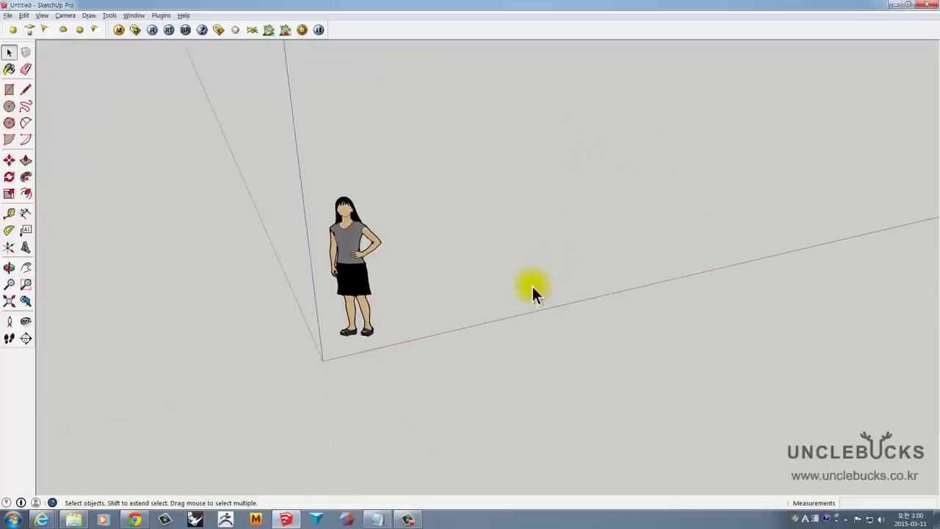
pyautogui.scroll(-2, 604, 242)
pyautogui.moveTo(604, 242)
pyautogui.mouseDown(button='middle')
pyautogui.moveTo(575, 268)
pyautogui.moveTo(450, 273)
pyautogui.mouseUp(button='middle')
pyautogui.scroll(2, 450, 272)
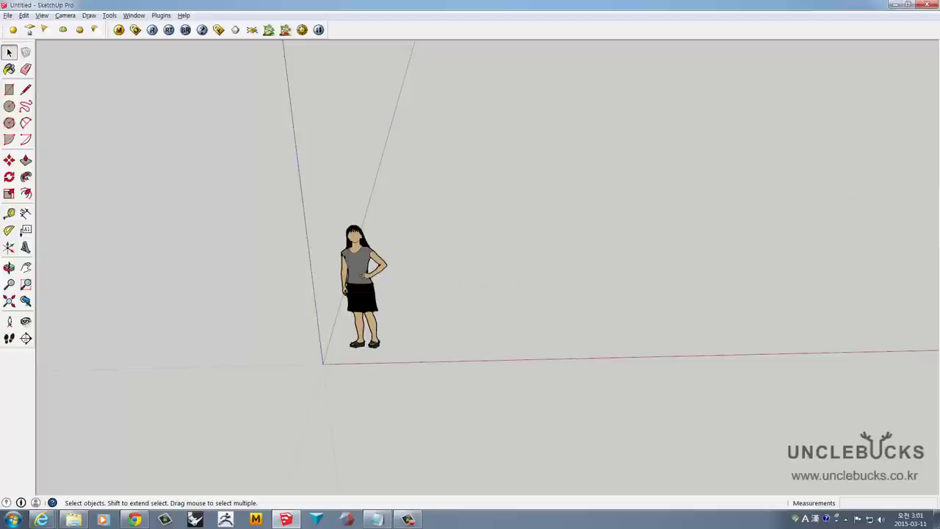
pyautogui.moveTo(938, 184)
pyautogui.mouseDown(button='middle')
pyautogui.moveTo(936, 204)
pyautogui.moveTo(928, 195)
pyautogui.moveTo(936, 201)
pyautogui.mouseUp(button='middle')
# Draw a test rectangle on the ground beside the Sophie figure
pyautogui.hotkey('ctrl', 'a')
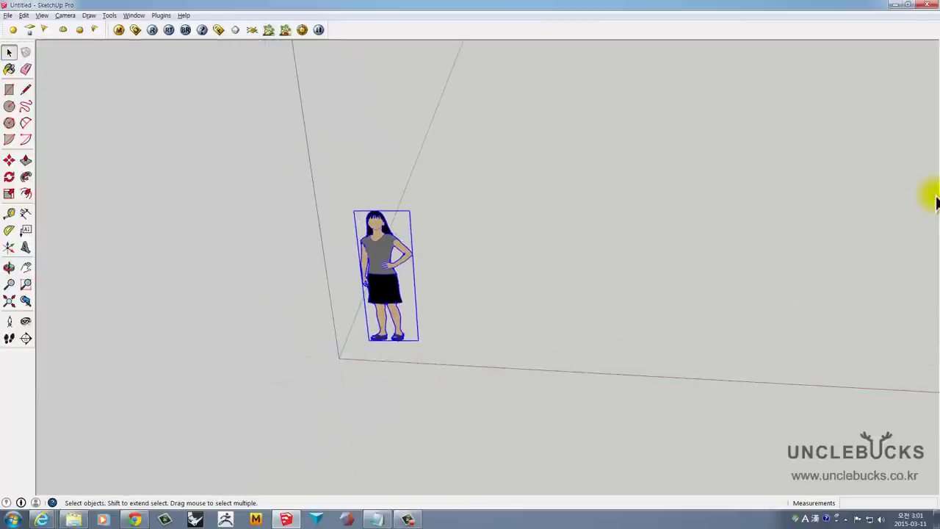
pyautogui.press('r')
pyautogui.click(447, 254)
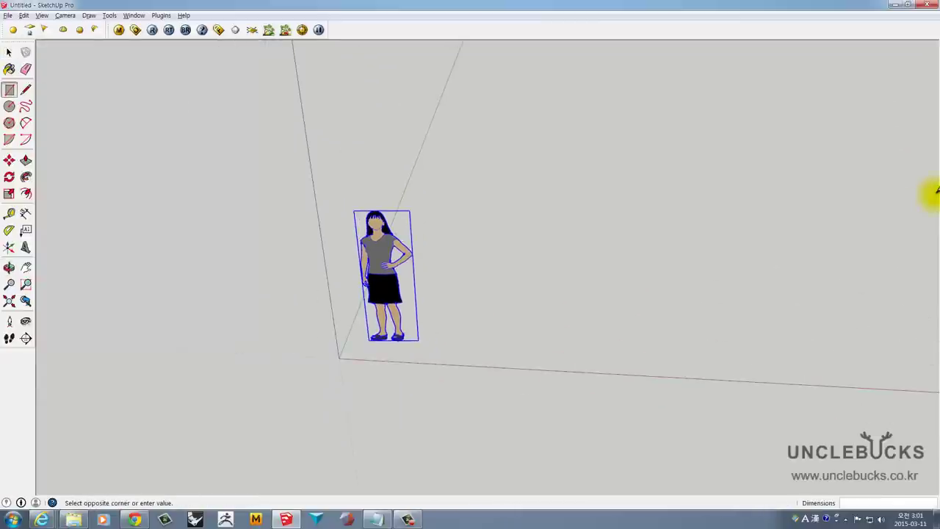
pyautogui.click(604, 341)
# Delete the test rectangle, then delete Sophie, ending with the Select tool active
pyautogui.moveTo(930, 193); pyautogui.dragTo(935, 202, button='middle')
pyautogui.press('space')
pyautogui.press('Delete')
pyautogui.hotkey('ctrl', 'a')
pyautogui.press('Delete')
pyautogui.press('space')
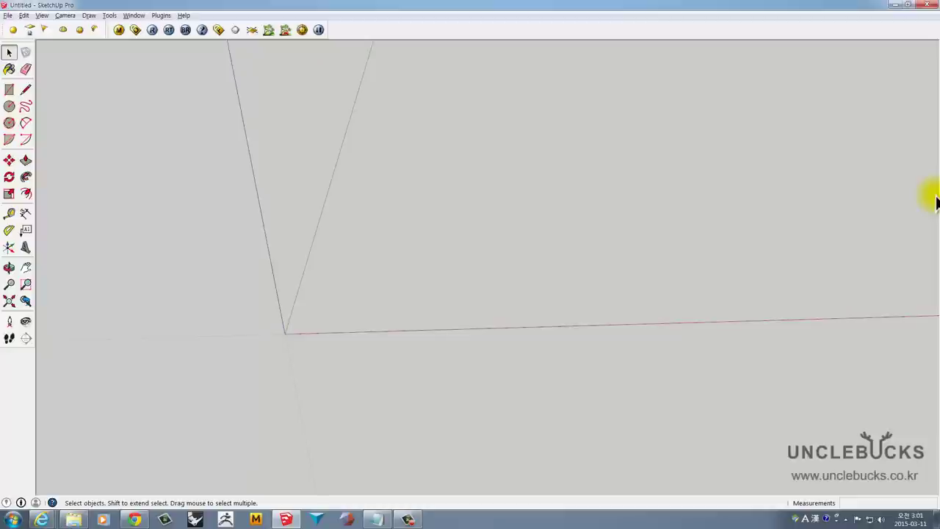
# Draw a rectangle near the origin, zoom around, then undo the rectangle
pyautogui.press('r')
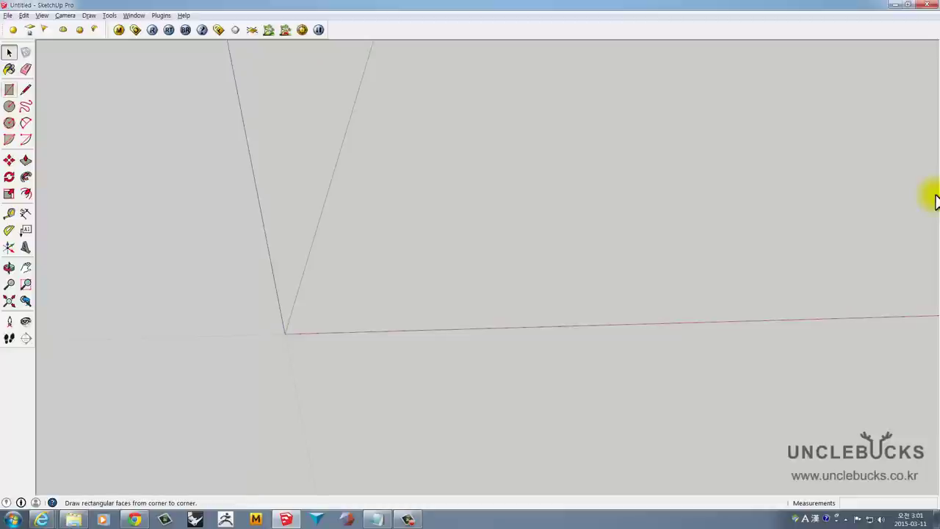
pyautogui.click(315, 321)
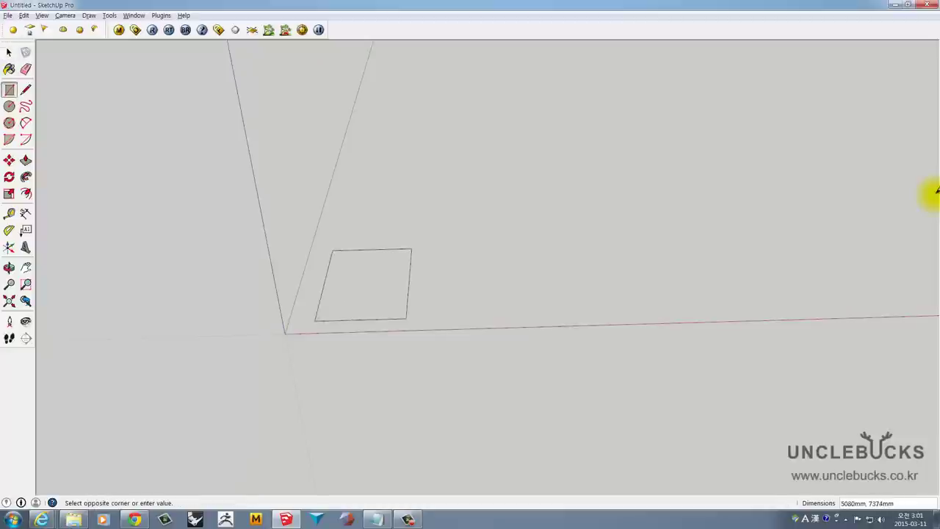
pyautogui.click(412, 249)
pyautogui.scroll(-4, 428, 271)
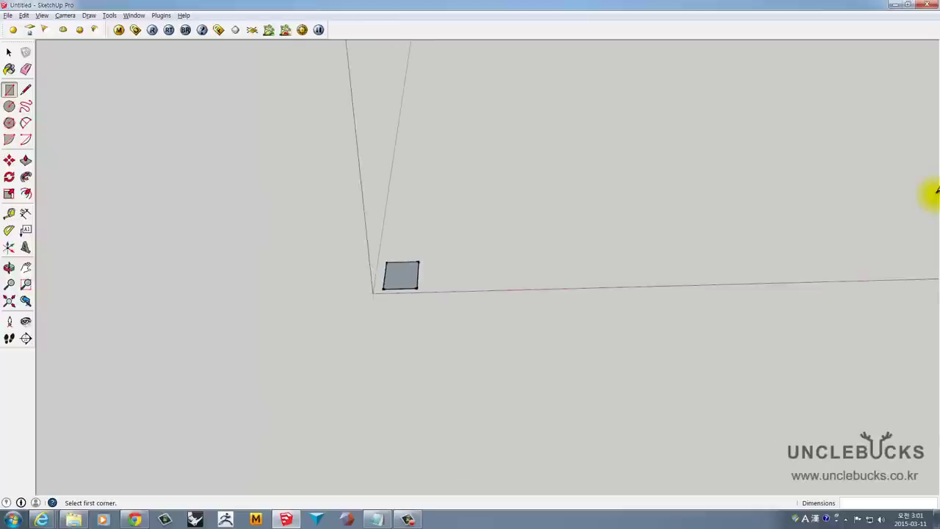
pyautogui.scroll(-3, 428, 271)
pyautogui.scroll(-3, 428, 271)
pyautogui.scroll(1, 936, 190)
pyautogui.scroll(1, 936, 190)
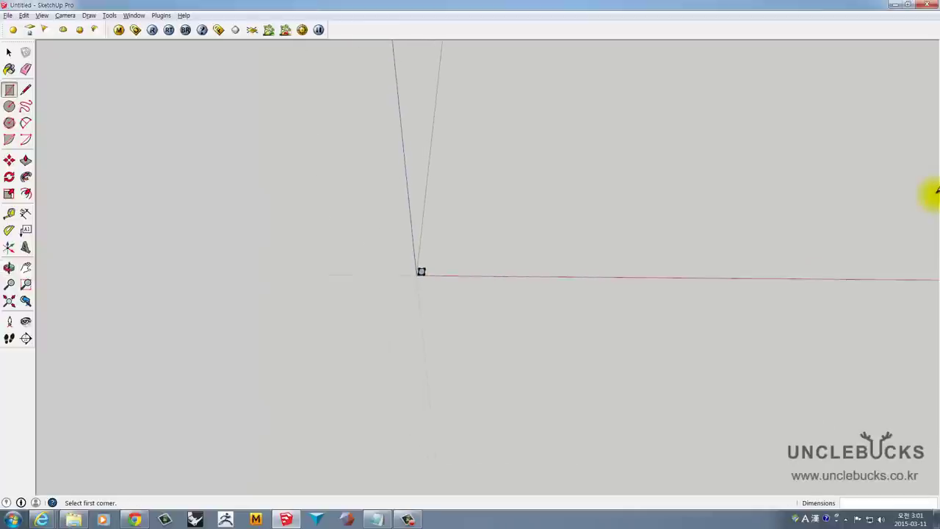
pyautogui.scroll(1, 937, 190)
pyautogui.scroll(2, 936, 190)
pyautogui.scroll(1, 936, 190)
pyautogui.scroll(2, 936, 190)
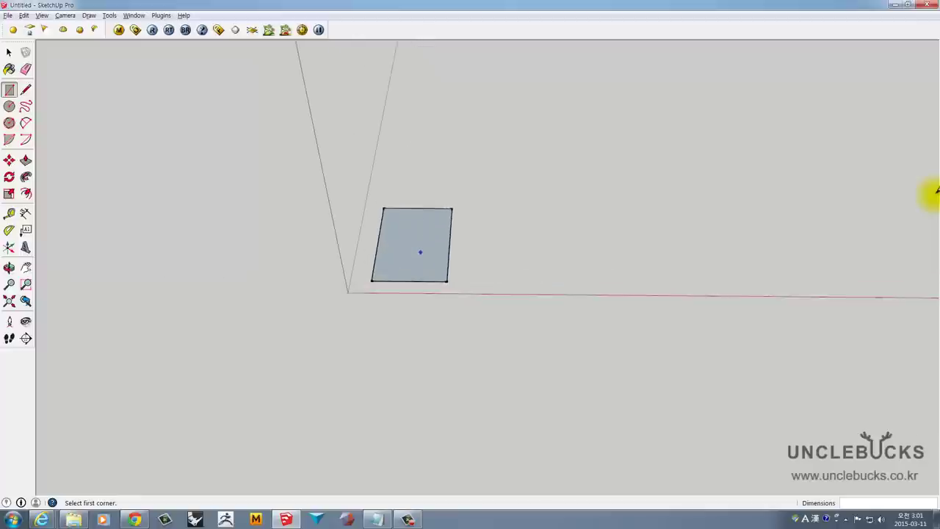
pyautogui.scroll(2, 936, 190)
pyautogui.hotkey('ctrl', 'z')
# Draw a rectangle beside Sophie, push/pull it into a box, and select it
pyautogui.scroll(1, 936, 191)
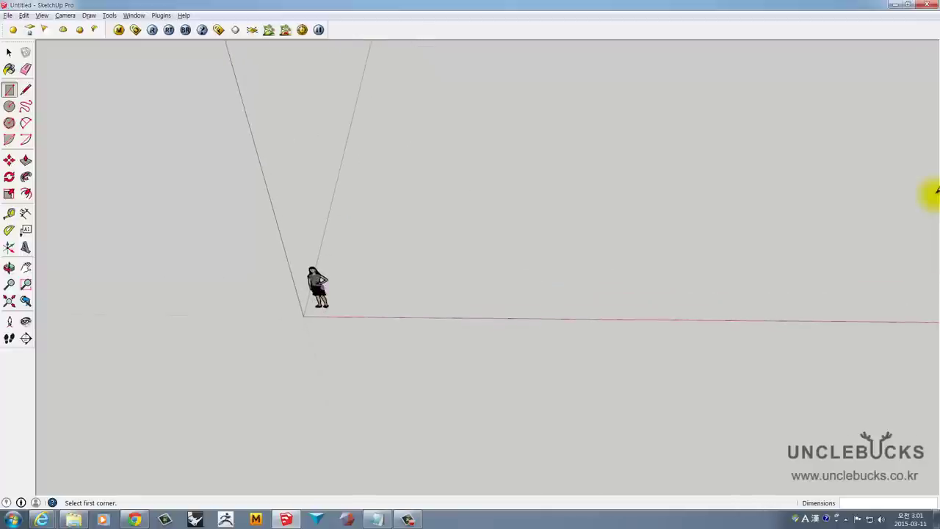
pyautogui.scroll(2, 936, 191)
pyautogui.scroll(1, 936, 190)
pyautogui.scroll(2, 936, 190)
pyautogui.scroll(1, 931, 193)
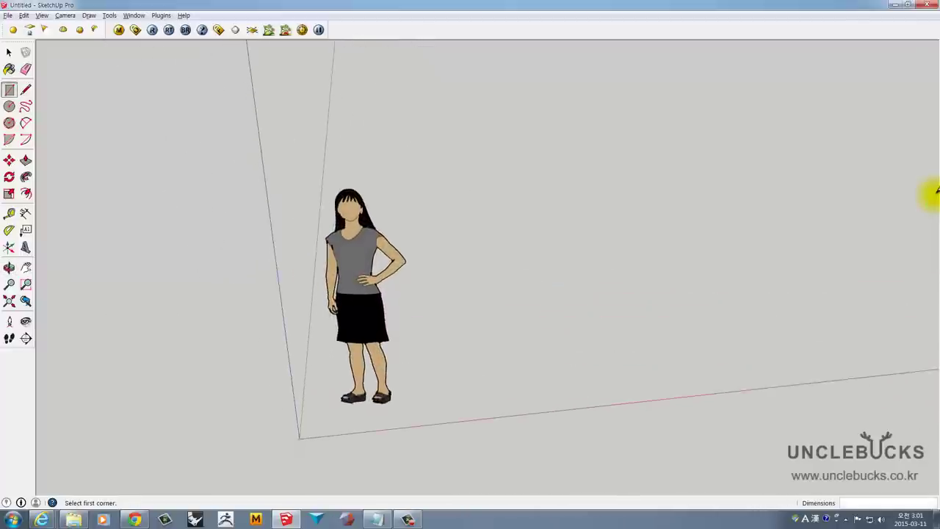
pyautogui.scroll(-2, 931, 193)
pyautogui.scroll(1, 931, 193)
pyautogui.press('r')
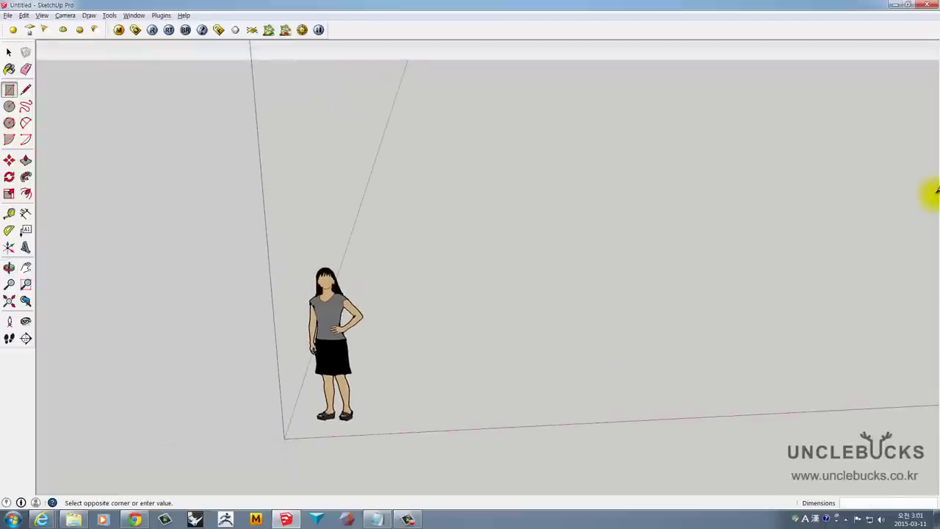
pyautogui.scroll(2, 936, 190)
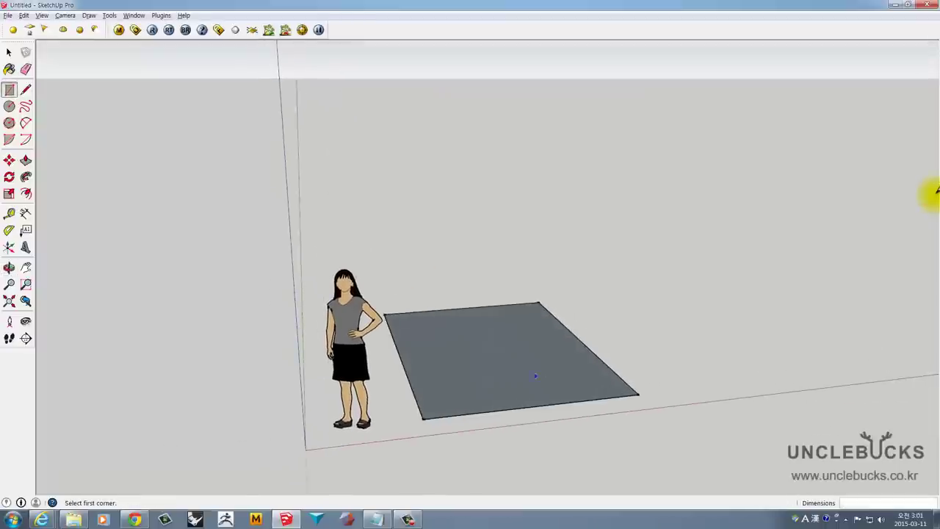
pyautogui.press('p')
pyautogui.moveTo(934, 192)
pyautogui.mouseDown(button='middle')
pyautogui.moveTo(931, 202)
pyautogui.moveTo(926, 195)
pyautogui.moveTo(936, 201)
pyautogui.mouseUp(button='middle')
pyautogui.press('space')
pyautogui.hotkey('ctrl', 'a')
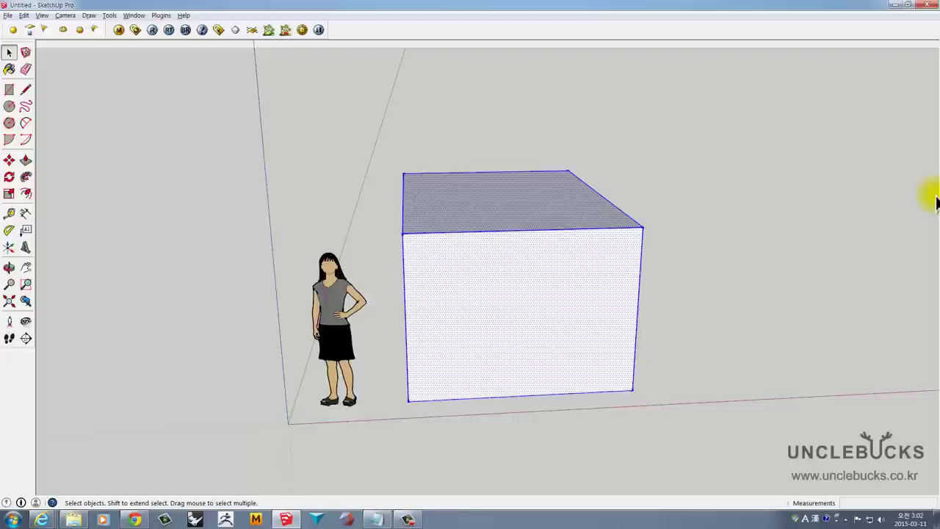
# Delete the selected box, then select and delete the Sophie scale figure
pyautogui.press('Delete')
pyautogui.hotkey('ctrl', 'a')
pyautogui.moveTo(935, 201)
pyautogui.mouseDown(button='middle')
pyautogui.moveTo(928, 195)
pyautogui.moveTo(936, 201)
pyautogui.mouseUp(button='middle')
pyautogui.press('Delete')
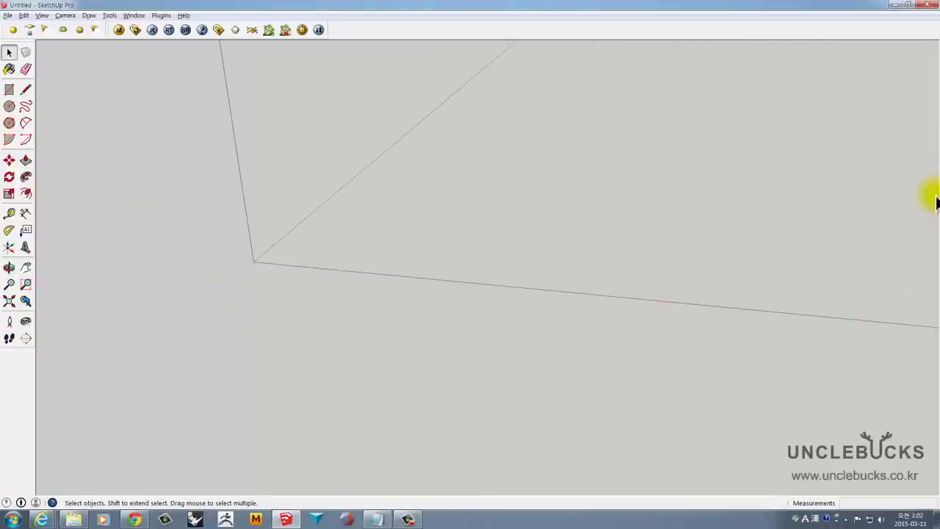
# Open the Components browser, switch to In Model, and pick Sophie for placement
pyautogui.hotkey('alt', 'w')
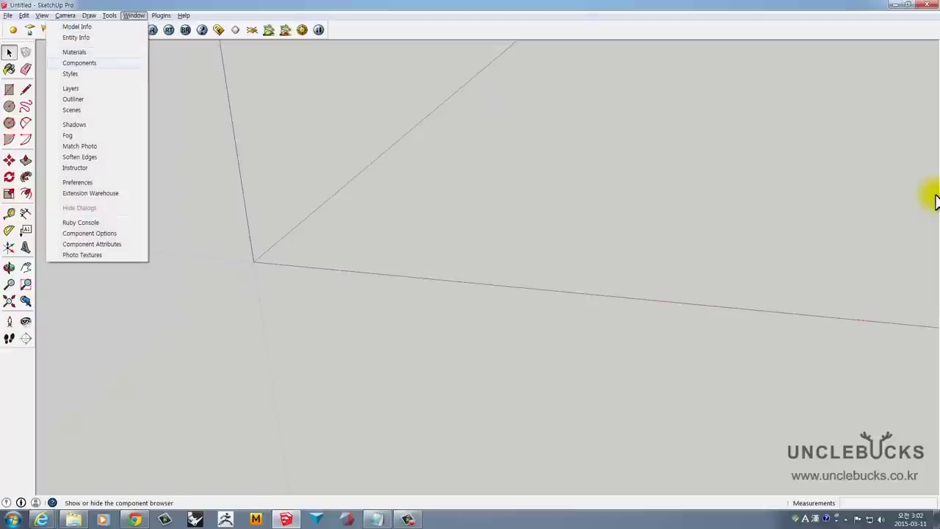
pyautogui.press('Return')
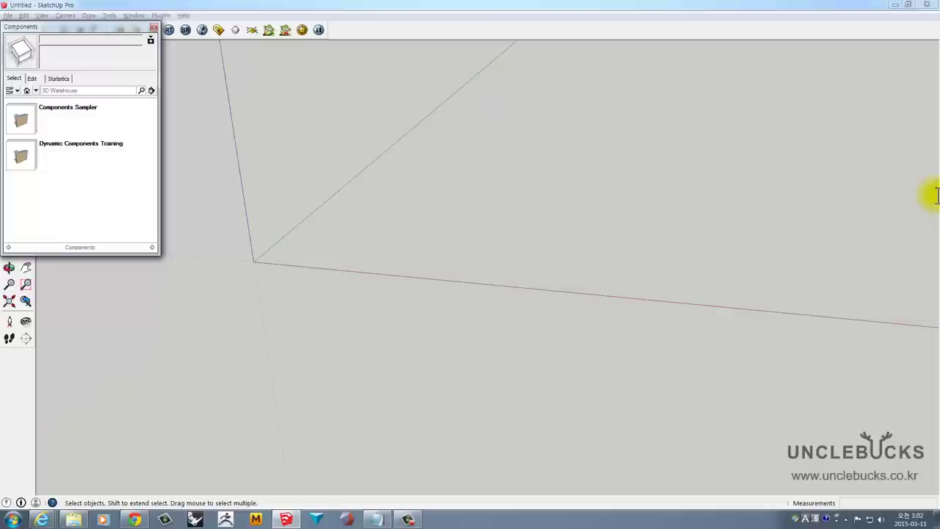
pyautogui.hotkey('alt', 'Down')
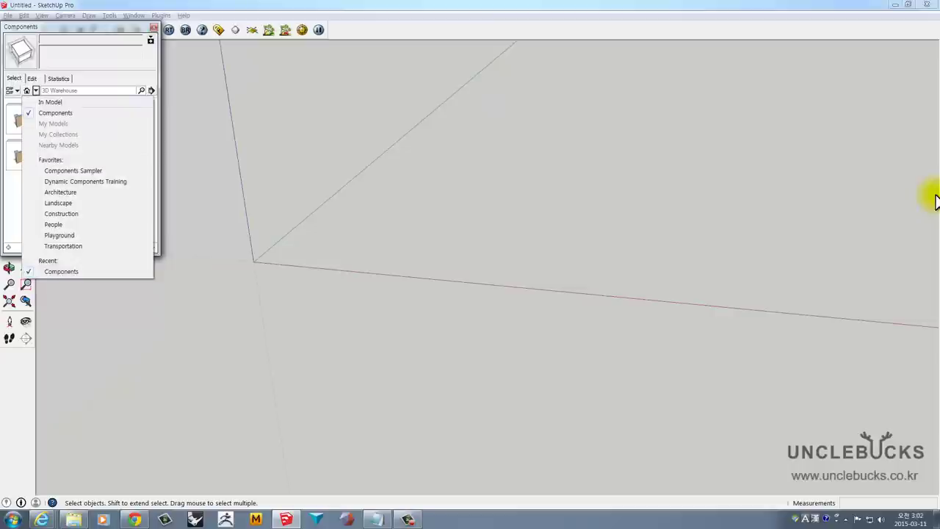
pyautogui.press('Return')
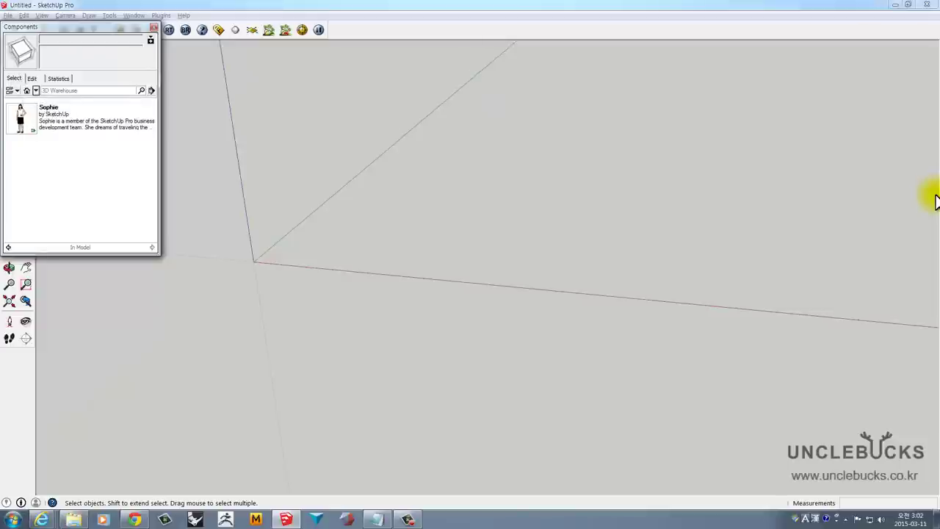
pyautogui.press('Down')
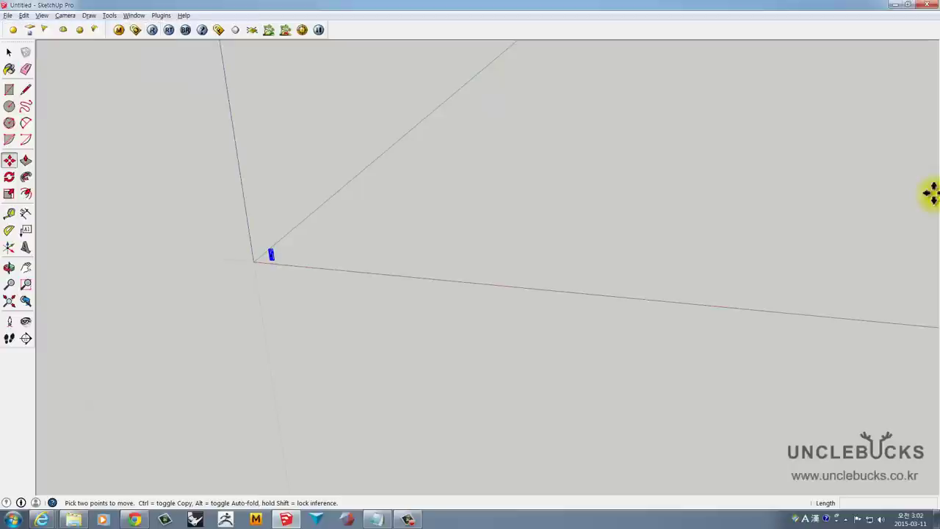
# Drop Sophie at the origin and fit the whole model with Zoom Extents
pyautogui.press('space')
pyautogui.scroll(-3, 933, 197)
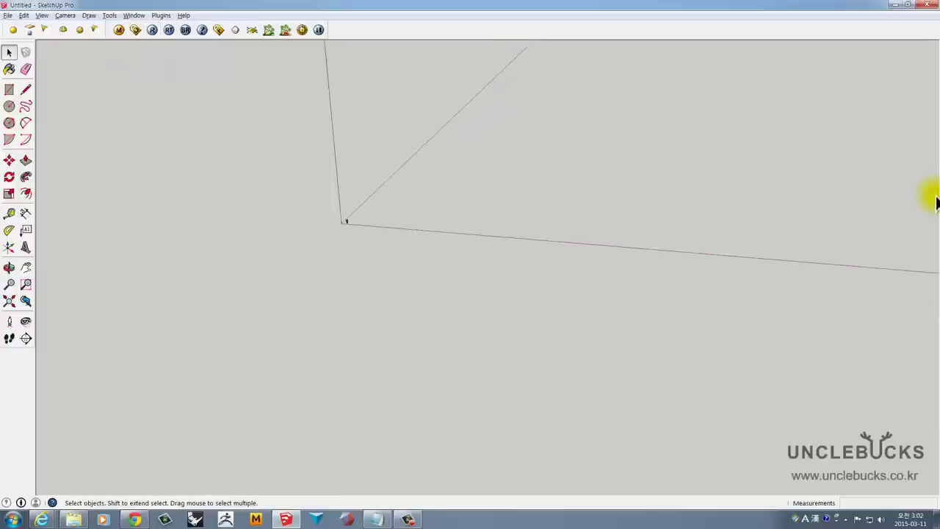
pyautogui.scroll(-2, 934, 199)
pyautogui.scroll(-1, 934, 200)
pyautogui.scroll(-1, 934, 200)
pyautogui.scroll(-1, 934, 200)
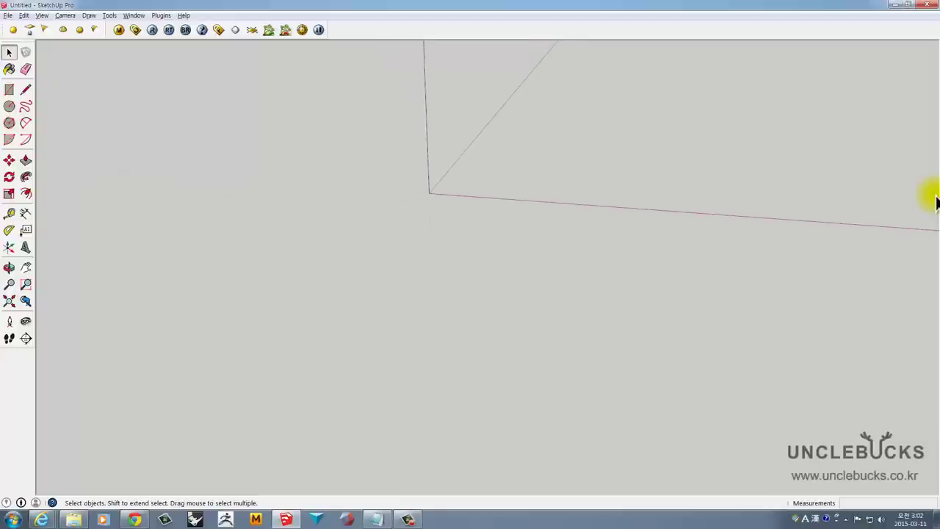
pyautogui.moveTo(934, 200)
pyautogui.mouseDown(button='middle')
pyautogui.moveTo(929, 193)
pyautogui.moveTo(935, 202)
pyautogui.mouseUp(button='middle')
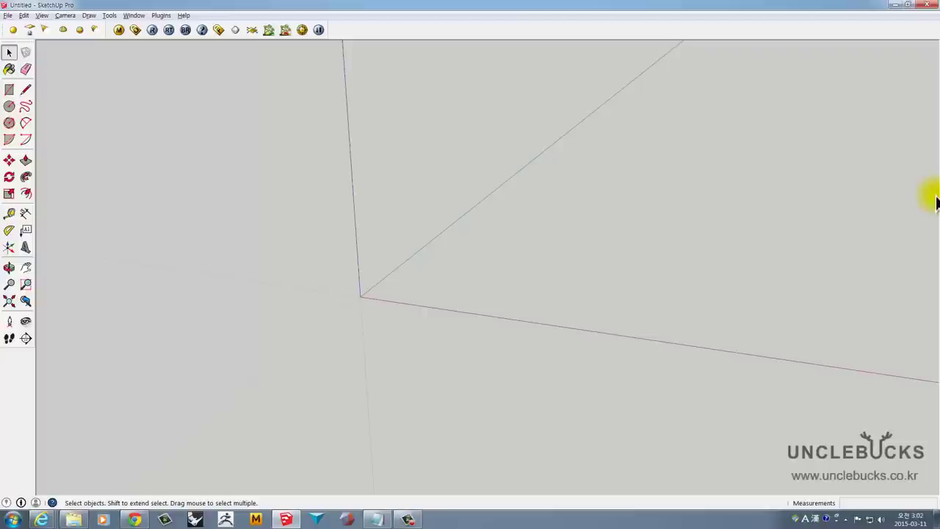
pyautogui.hotkey('shift', 'z')
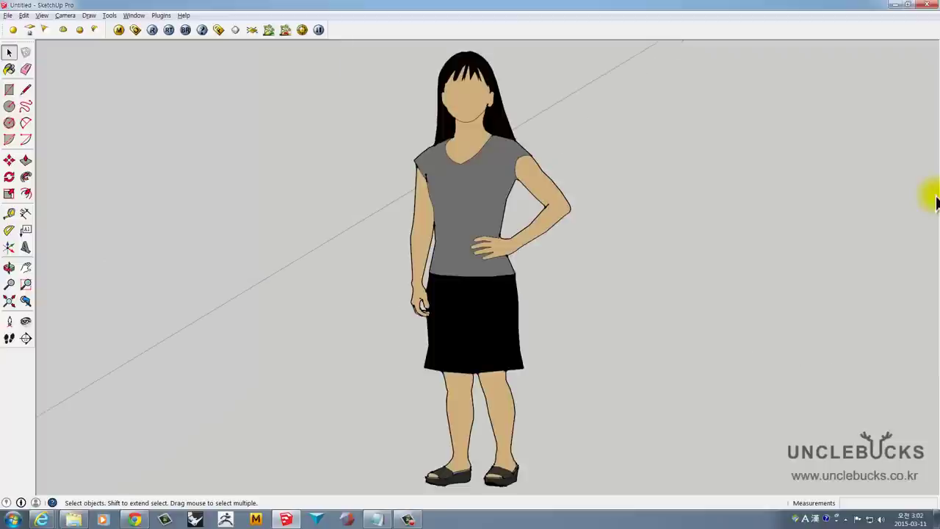
# Draw a small rectangle on the ground away from Sophie
pyautogui.scroll(-3, 936, 199)
pyautogui.scroll(-3, 935, 199)
pyautogui.moveTo(935, 199)
pyautogui.mouseDown(button='middle')
pyautogui.moveTo(930, 193)
pyautogui.moveTo(936, 202)
pyautogui.mouseUp(button='middle')
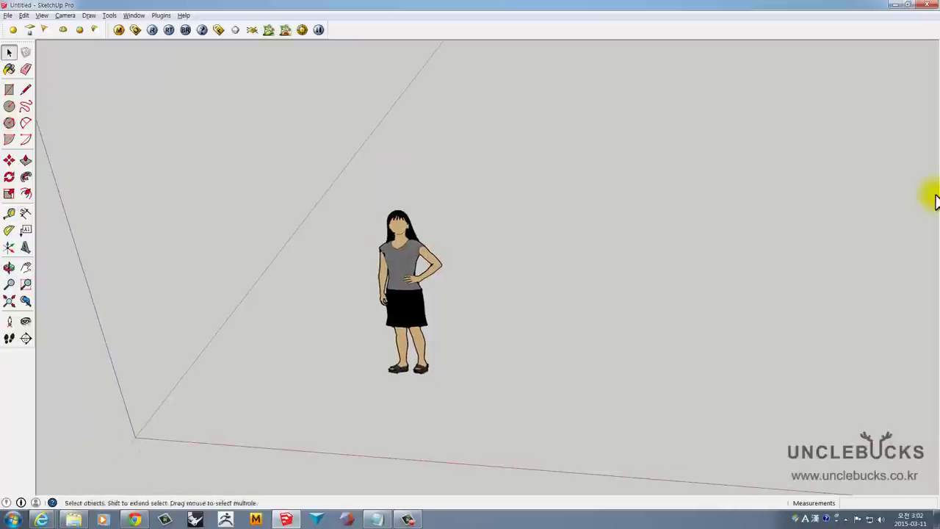
pyautogui.press('r')
pyautogui.click(667, 398)
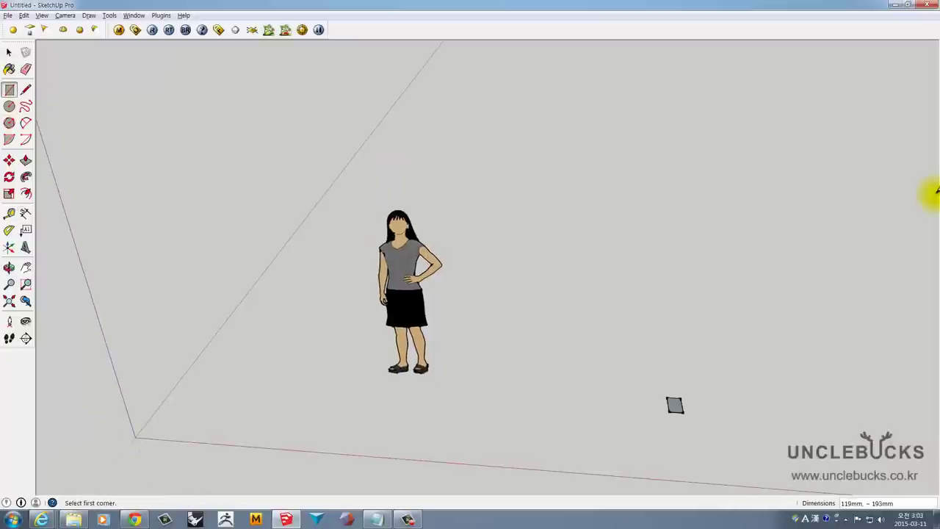
pyautogui.scroll(-2, 933, 193)
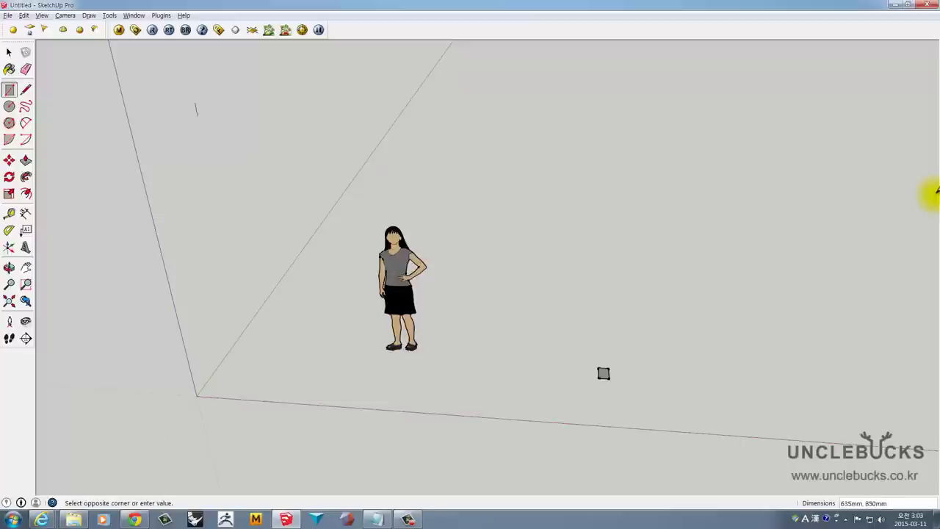
pyautogui.press('space')
# Zoom and orbit around the scene, then frame the whole model with Zoom Extents
pyautogui.scroll(-2, 937, 191)
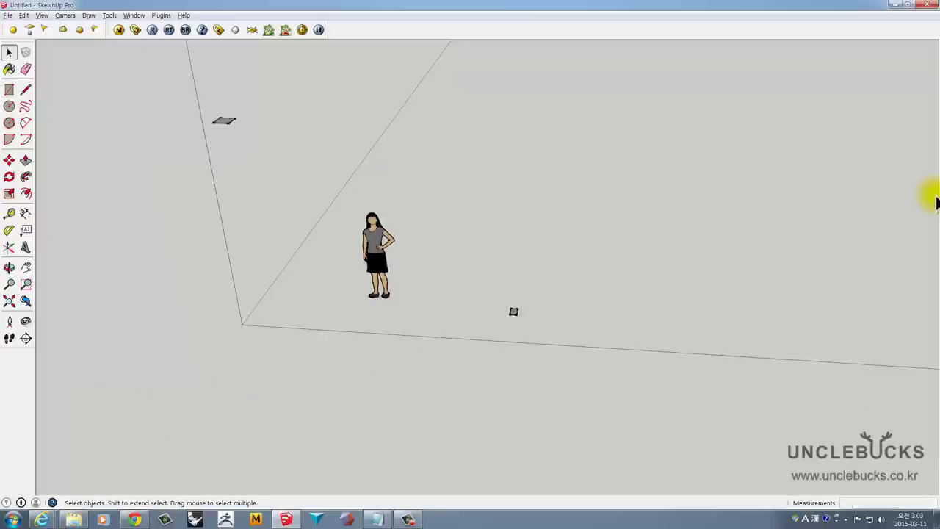
pyautogui.scroll(2, 935, 198)
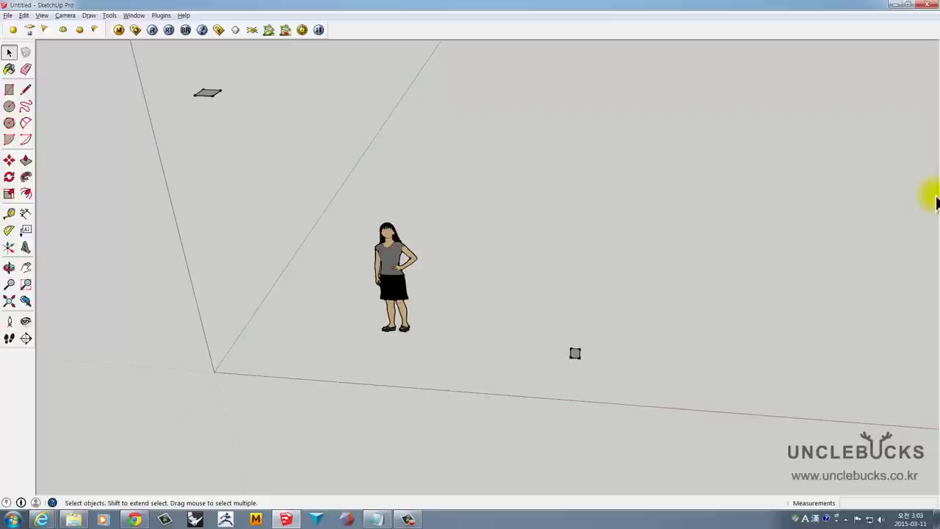
pyautogui.scroll(2, 937, 200)
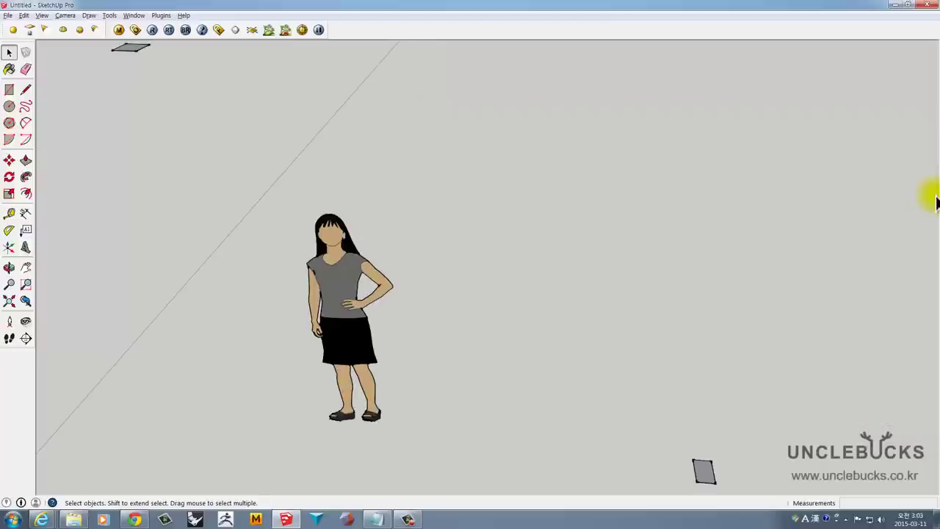
pyautogui.scroll(-1, 935, 199)
pyautogui.scroll(-3, 935, 199)
pyautogui.scroll(-2, 935, 199)
pyautogui.scroll(-1, 935, 200)
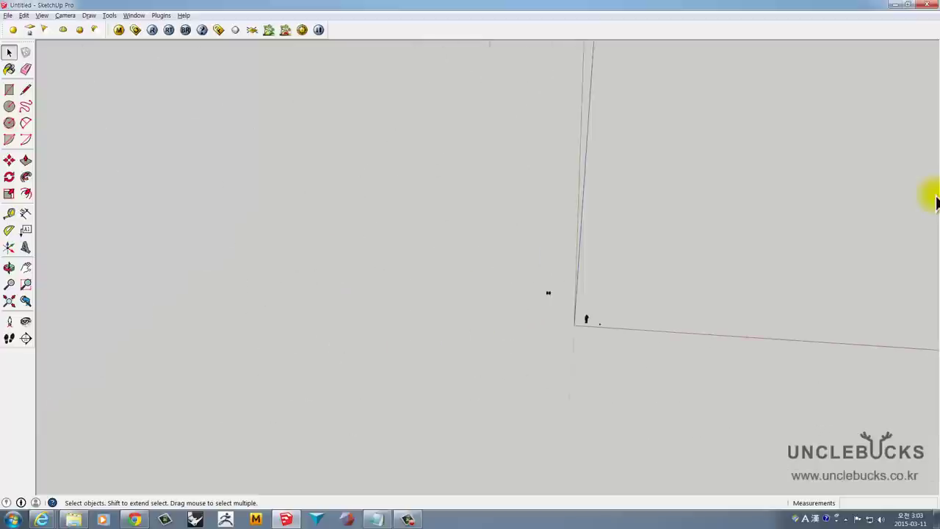
pyautogui.moveTo(935, 199); pyautogui.dragTo(936, 200, button='middle')
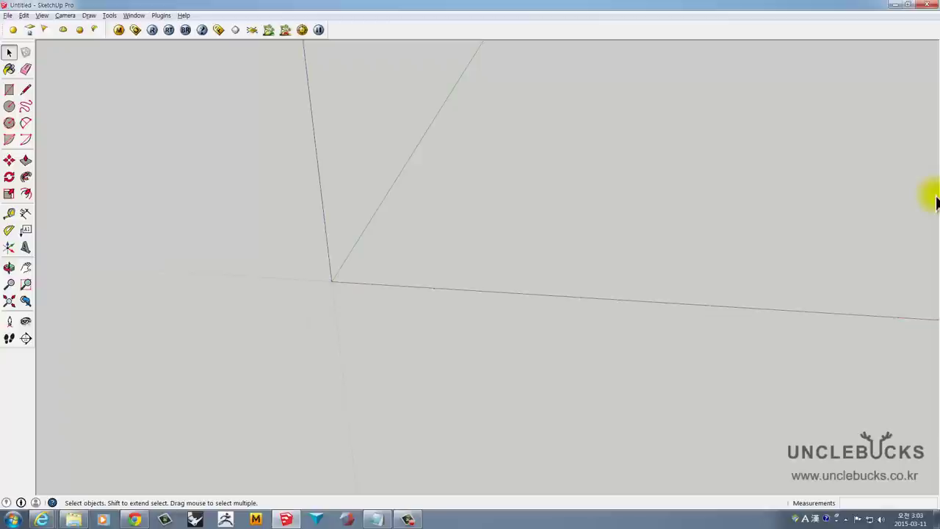
pyautogui.hotkey('shift', 'z')
# Orbit around Sophie and select her to move her aside
pyautogui.moveTo(935, 200); pyautogui.dragTo(935, 200, button='middle')
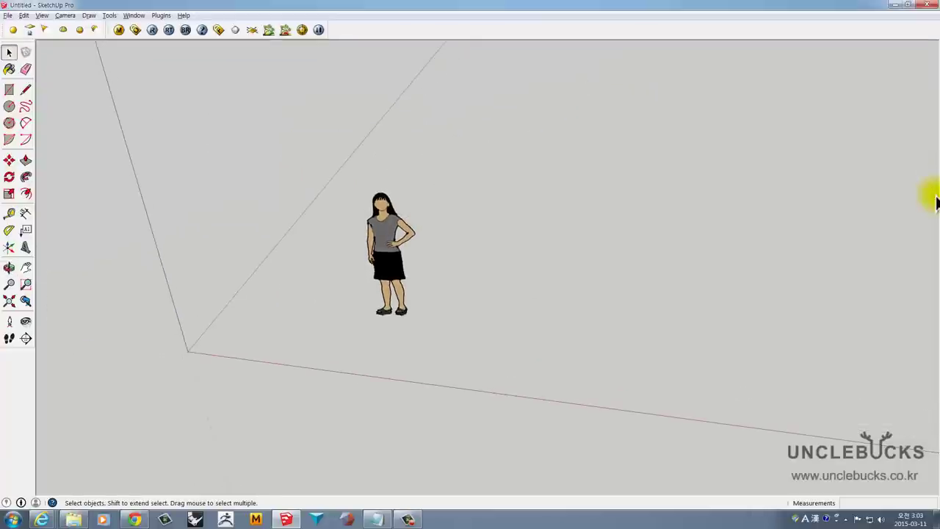
pyautogui.hotkey('ctrl', 'a')
# Move Sophie to the left and draw a large floor rectangle beside her
pyautogui.press('m')
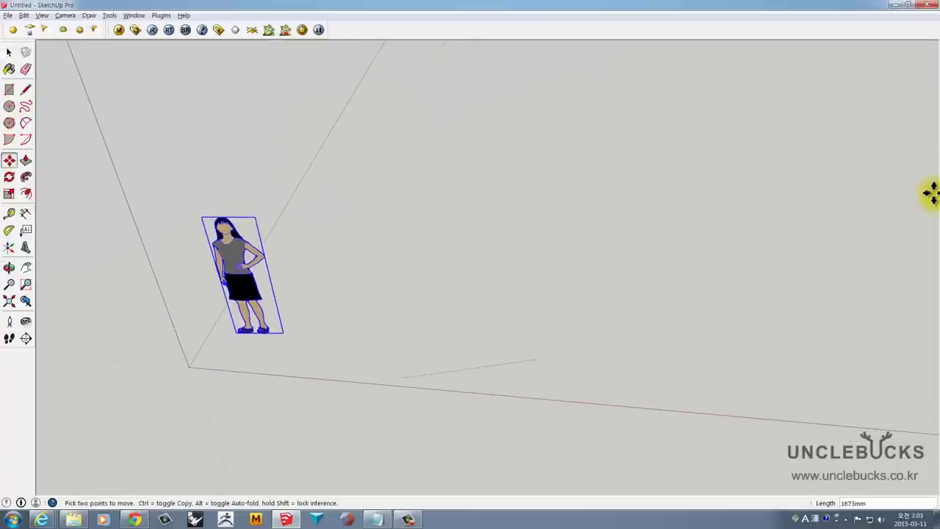
pyautogui.press('r')
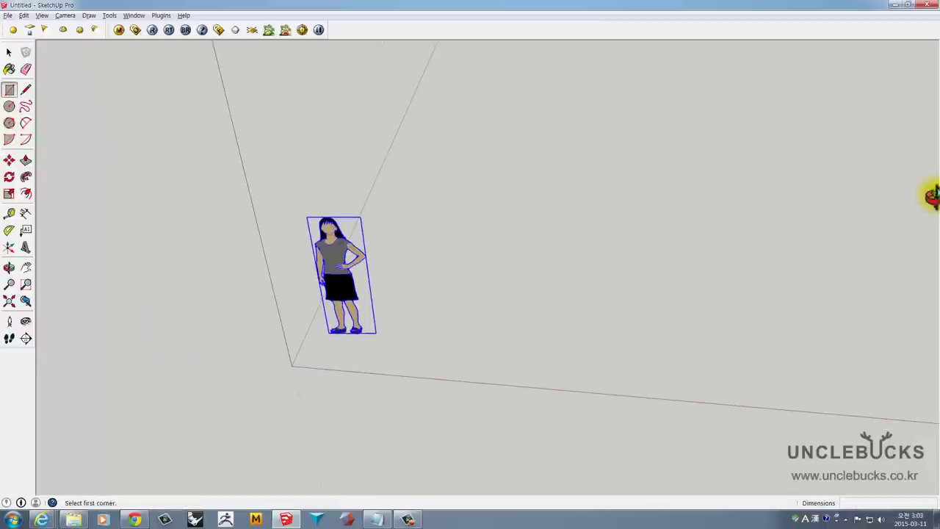
pyautogui.click(495, 174)
pyautogui.click(621, 329)
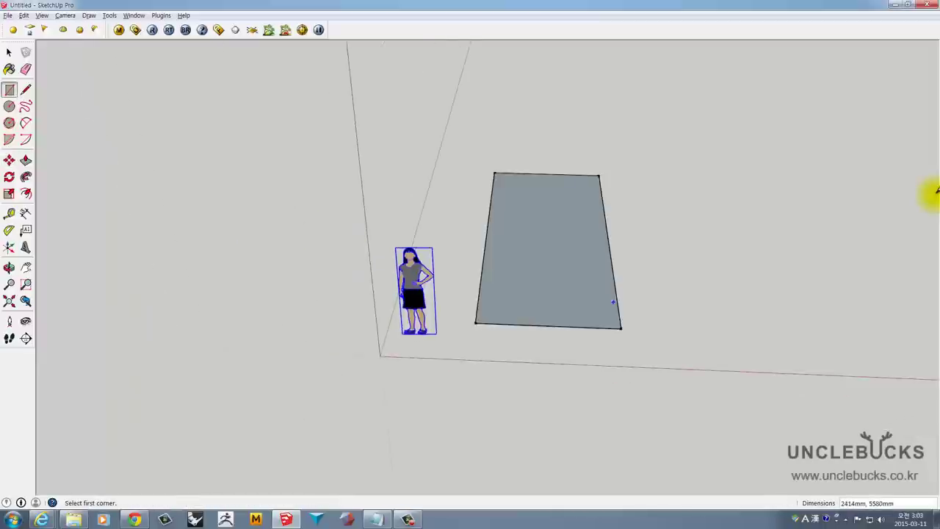
pyautogui.moveTo(936, 189); pyautogui.dragTo(936, 192, button='middle')
# Push/pull the rectangle 2374mm into a box
pyautogui.press('p')
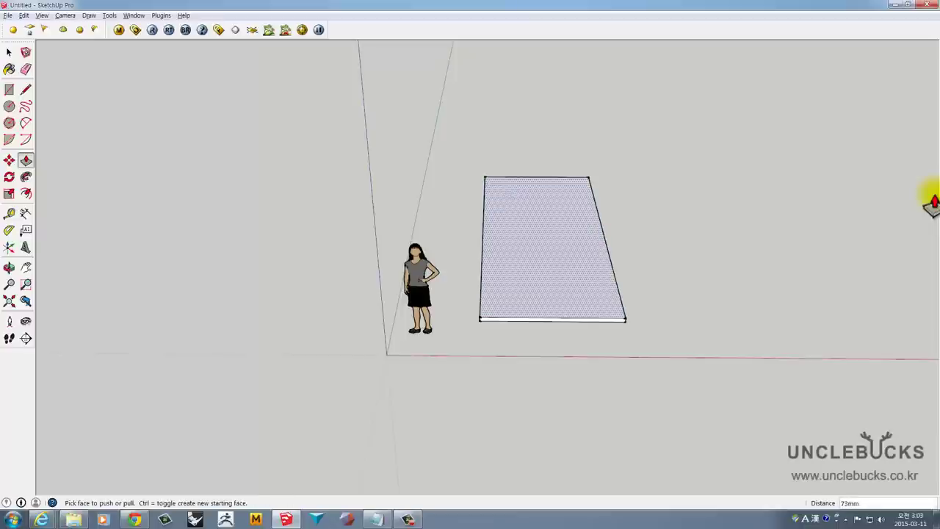
pyautogui.moveTo(937, 192); pyautogui.dragTo(932, 204)
pyautogui.click(931, 204)
pyautogui.moveTo(931, 204); pyautogui.dragTo(931, 204, button='middle')
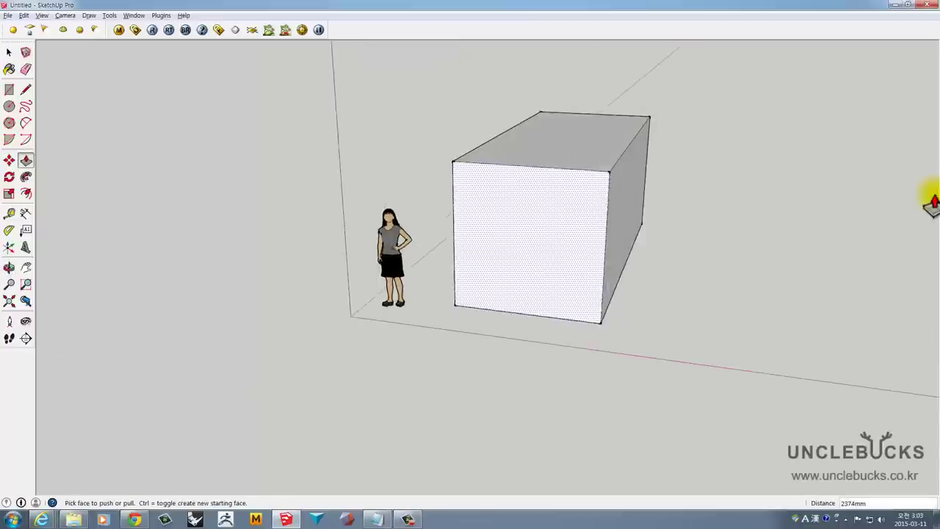
pyautogui.scroll(3, 931, 204)
pyautogui.scroll(3, 931, 204)
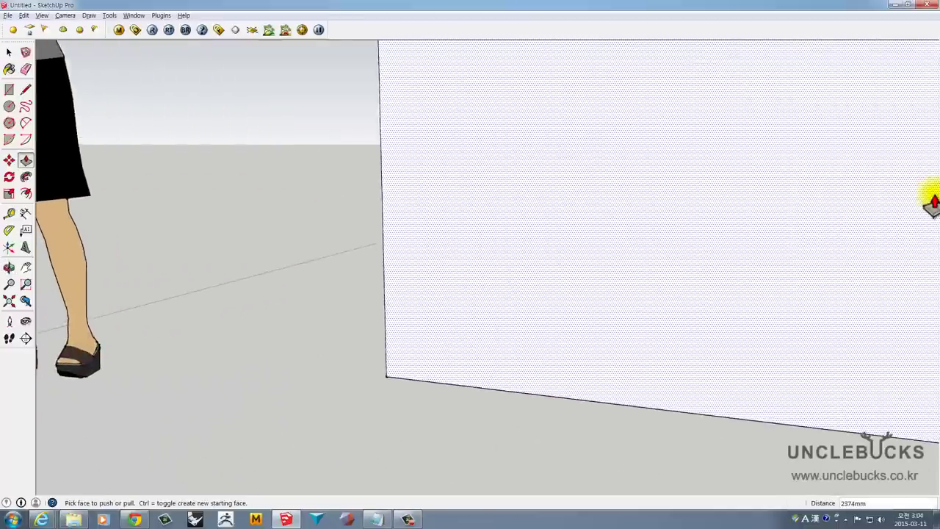
pyautogui.scroll(-1, 931, 205)
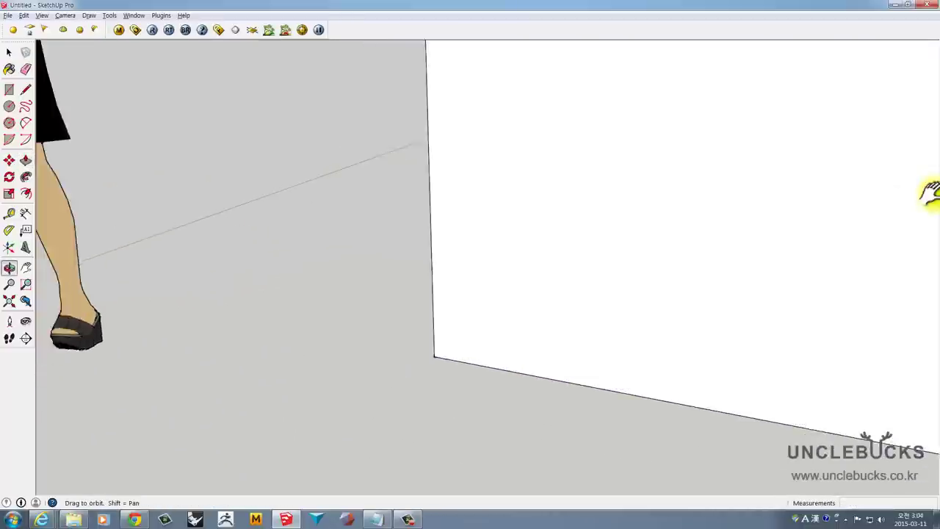
pyautogui.scroll(-2, 931, 204)
pyautogui.scroll(-2, 931, 204)
pyautogui.scroll(-1, 931, 204)
pyautogui.press('space')
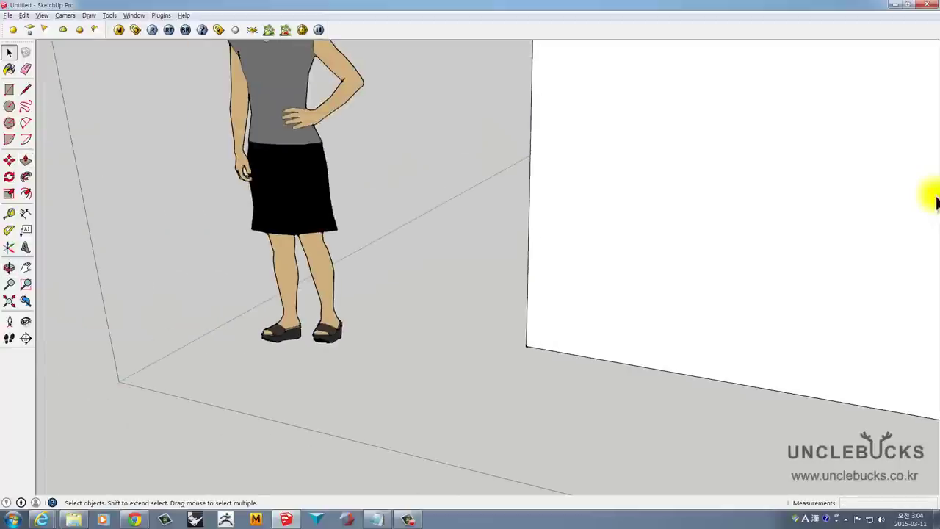
pyautogui.scroll(-2, 936, 202)
# Draw a small rectangle on the box's front face and select it
pyautogui.press('r')
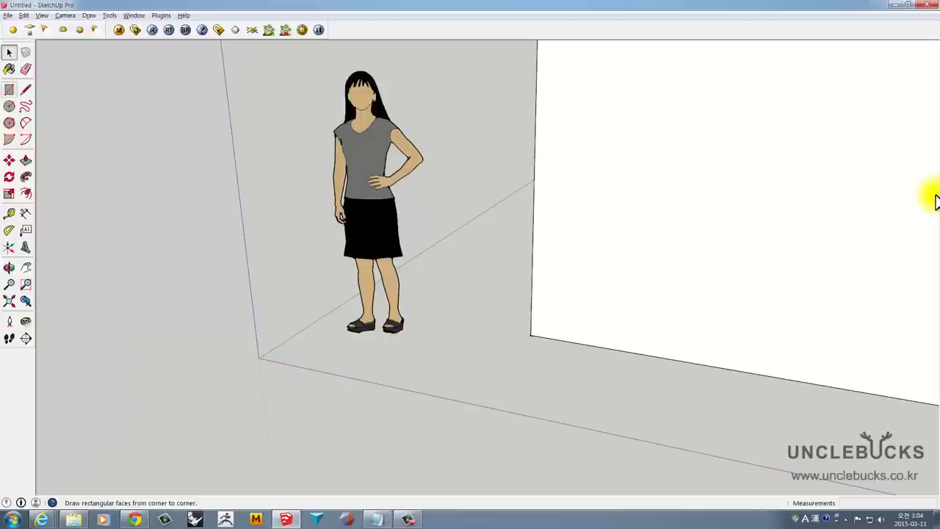
pyautogui.click(573, 270)
pyautogui.click(628, 314)
pyautogui.press('space')
pyautogui.click(600, 292)
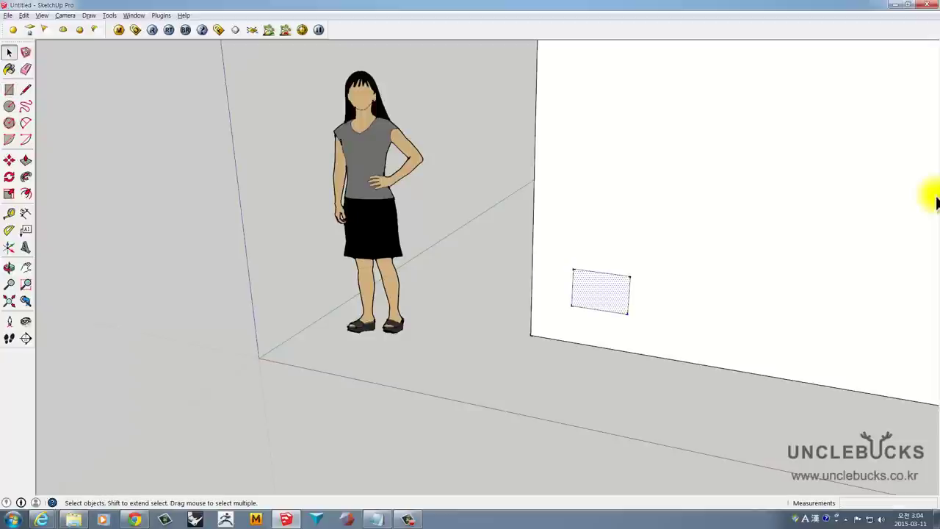
pyautogui.moveTo(936, 202); pyautogui.dragTo(931, 197, button='middle')
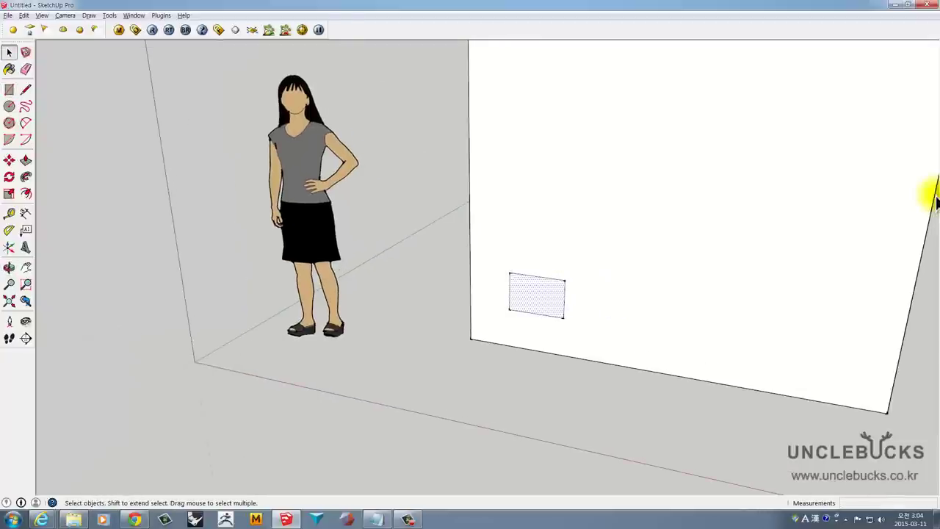
# Zoom to the small rectangle using its context menu, then return to Zoom Extents
pyautogui.rightClick(524, 286)
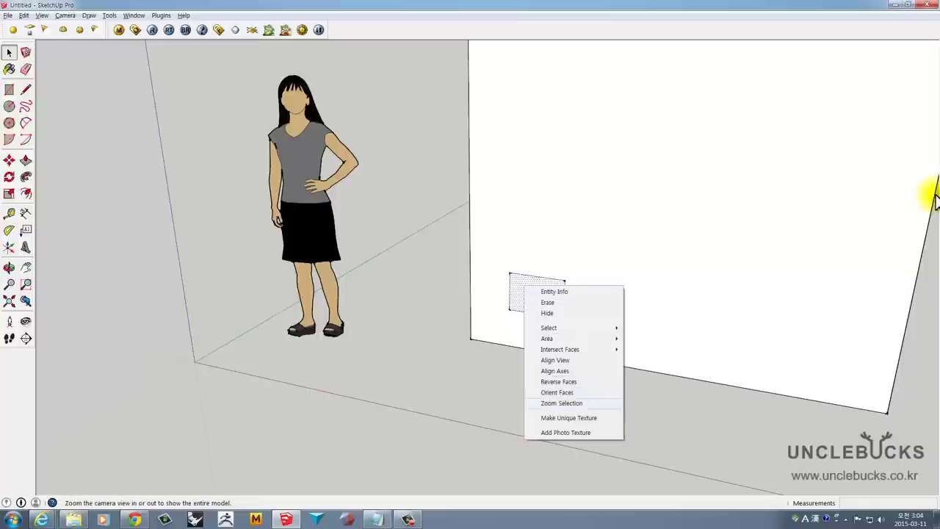
pyautogui.click(561, 402)
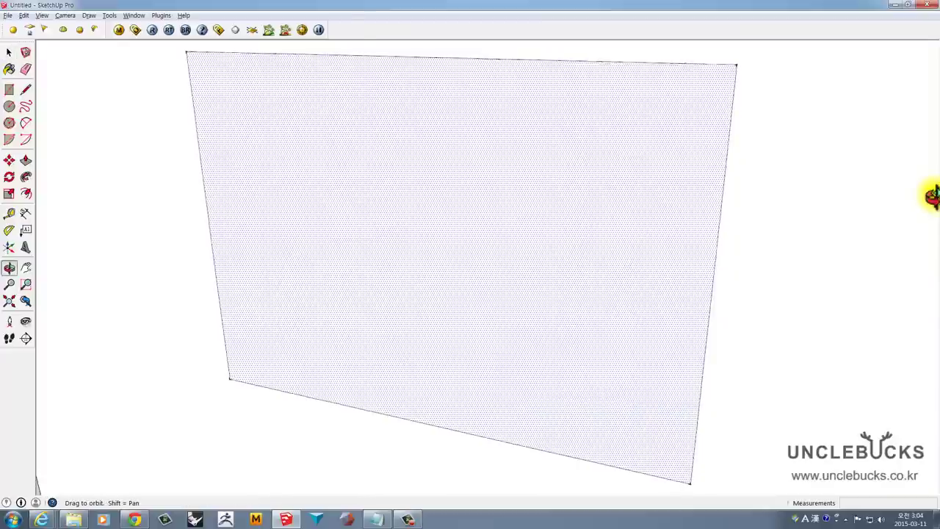
pyautogui.scroll(-3, 441, 279)
pyautogui.rightClick(428, 219)
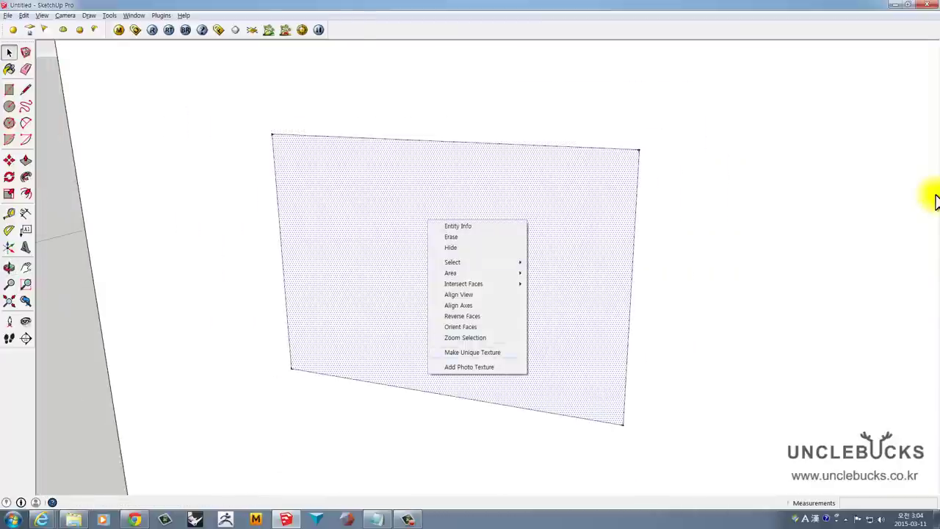
pyautogui.click(464, 337)
pyautogui.scroll(-3, 456, 345)
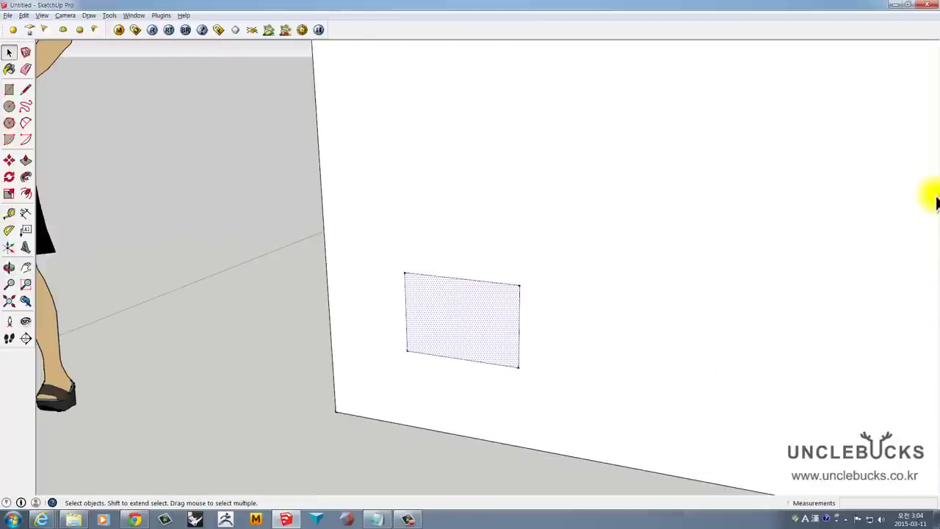
pyautogui.hotkey('shift', 'z')
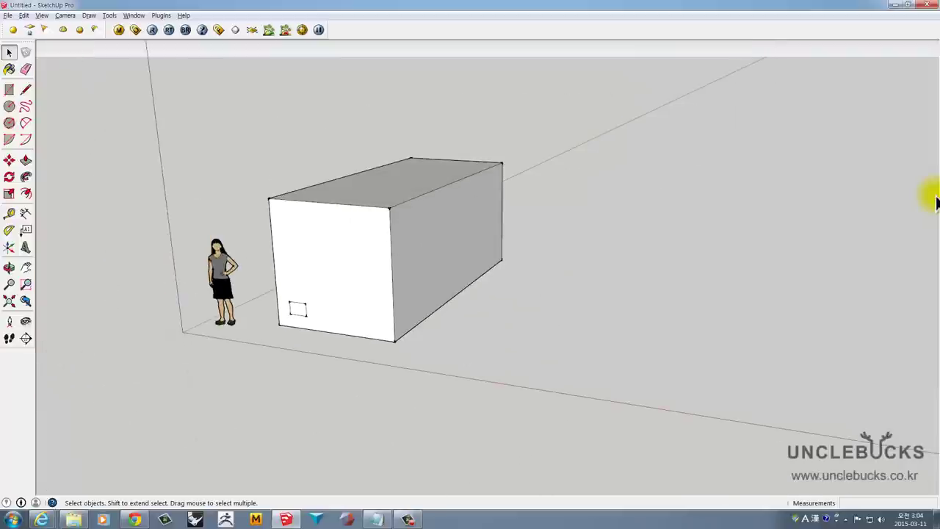
# Zoom onto a box edge, orbit around the corner, and select the entire box
pyautogui.rightClick(502, 171)
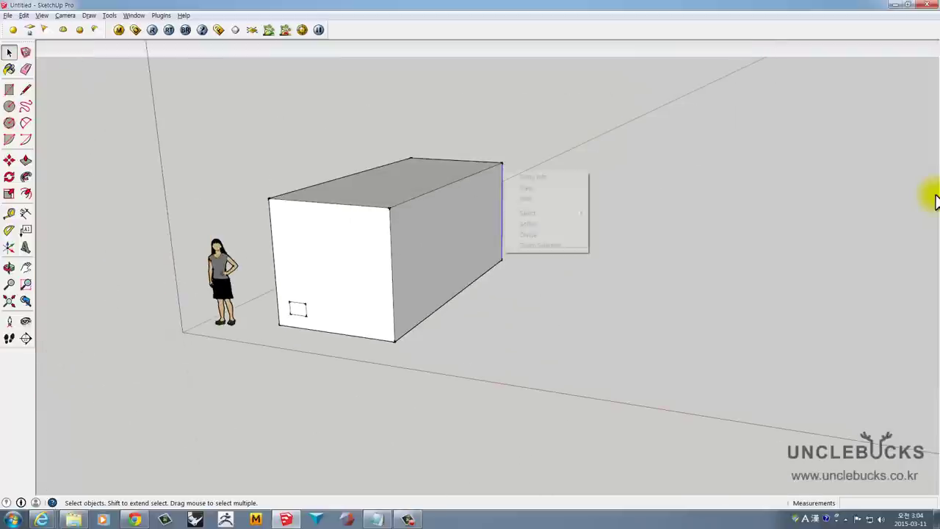
pyautogui.press('Return')
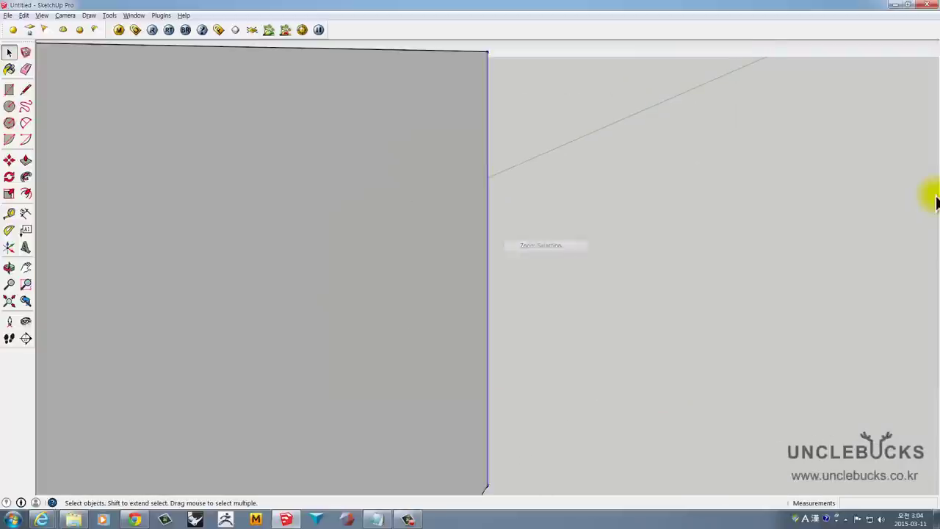
pyautogui.moveTo(934, 197); pyautogui.dragTo(931, 194, button='middle')
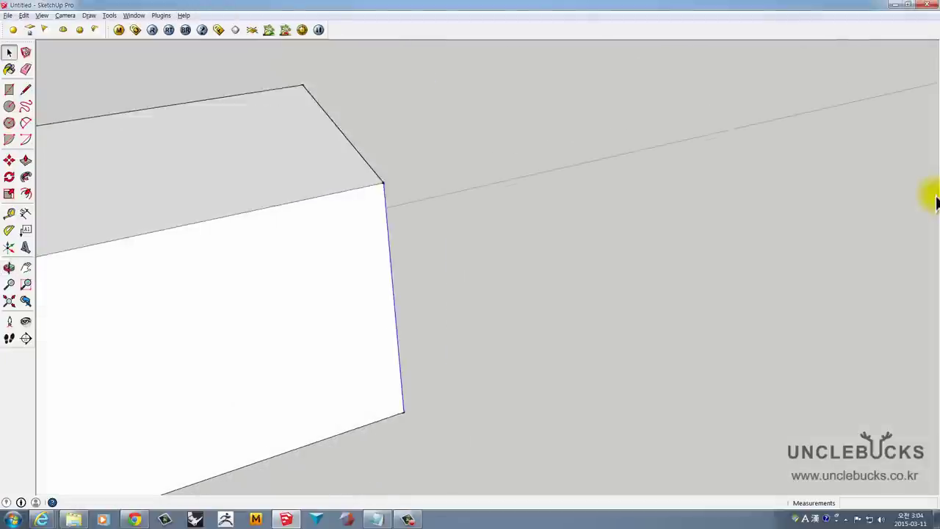
pyautogui.scroll(-5, 931, 195)
pyautogui.press('space')
pyautogui.moveTo(932, 195); pyautogui.dragTo(930, 196, button='middle')
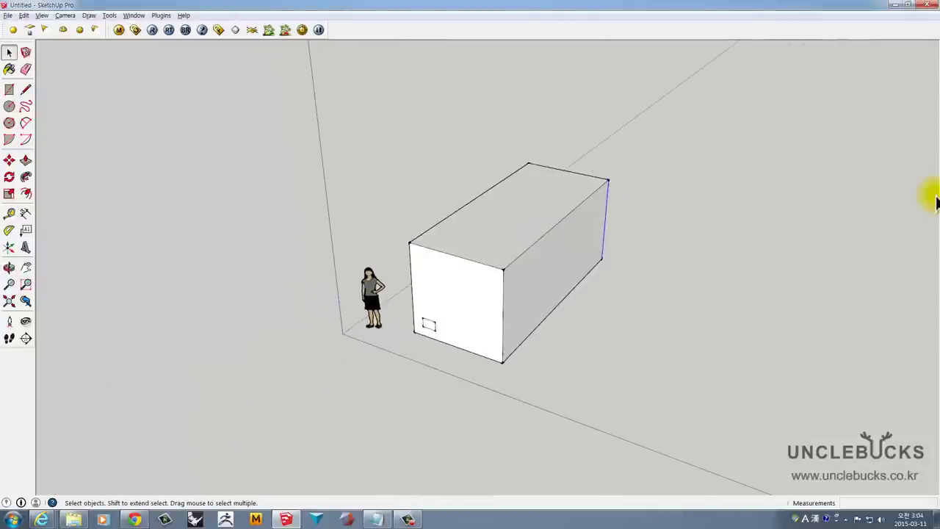
pyautogui.hotkey('ctrl', 'a')
# Delete the long box and build a small cube beside Sophie, then select it
pyautogui.press('Delete')
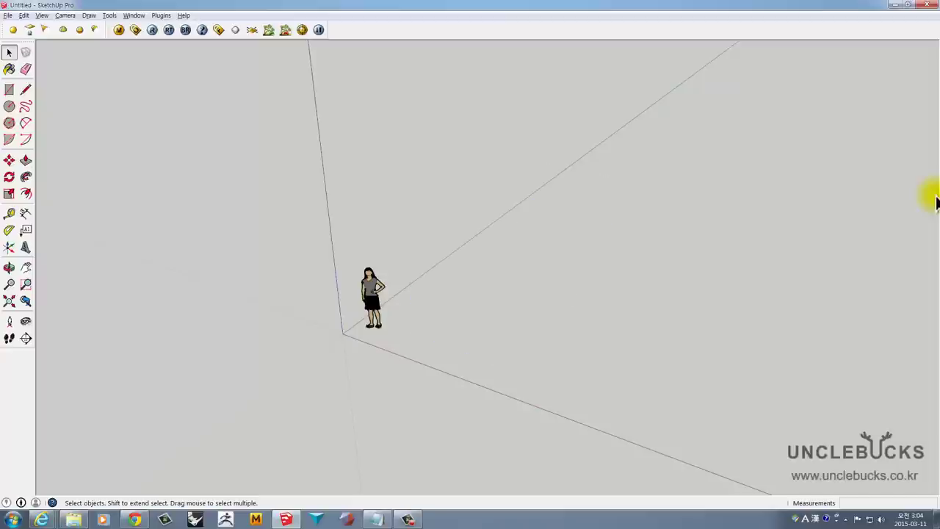
pyautogui.press('r')
pyautogui.moveTo(934, 197); pyautogui.dragTo(932, 195, button='middle')
pyautogui.click(425, 344)
pyautogui.click(465, 326)
pyautogui.scroll(3, 933, 196)
pyautogui.press('p')
pyautogui.moveTo(430, 332); pyautogui.dragTo(429, 301)
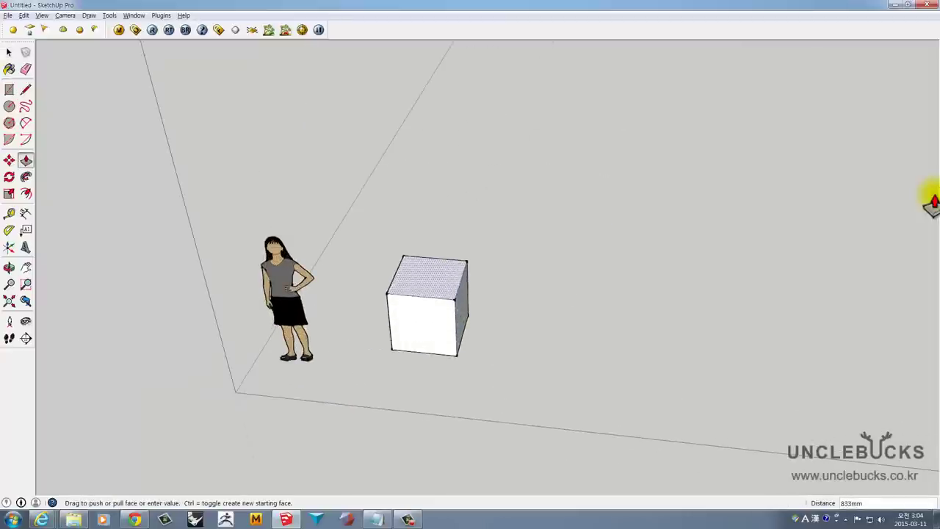
pyautogui.press('space')
pyautogui.hotkey('ctrl', 'a')
# Copy the cube to the right with Move and Ctrl
pyautogui.moveTo(931, 199); pyautogui.dragTo(931, 193, button='middle')
pyautogui.press('m')
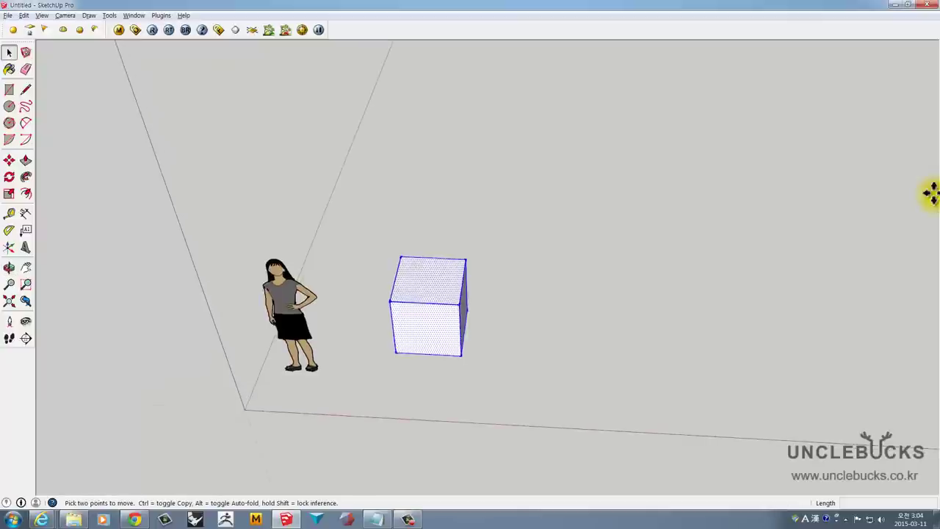
pyautogui.press('ctrl')
pyautogui.click(396, 354)
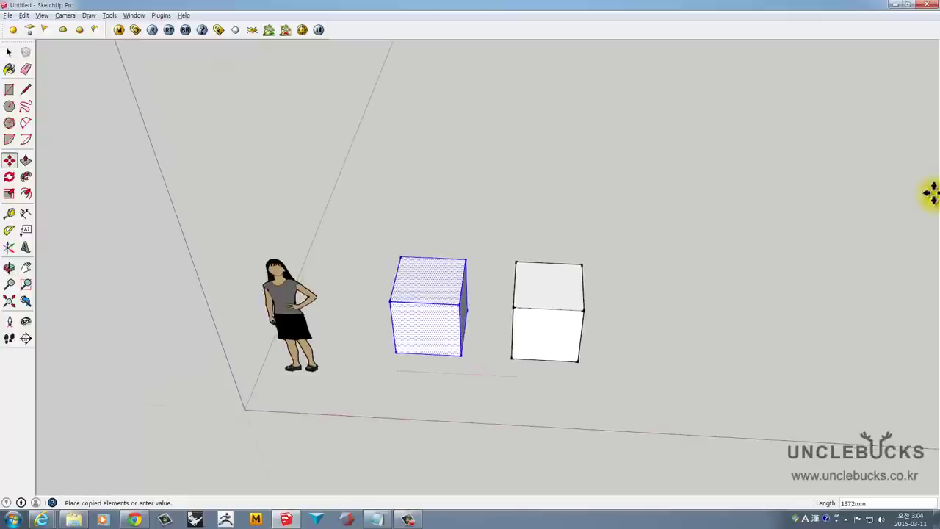
pyautogui.click(508, 364)
pyautogui.moveTo(931, 193)
pyautogui.mouseDown(button='middle')
pyautogui.moveTo(934, 202)
pyautogui.moveTo(931, 196)
pyautogui.mouseUp(button='middle')
# Copy both cubes backward to complete the two-by-two grid, then clear the selection
pyautogui.press('m')
pyautogui.press('ctrl')
pyautogui.click(930, 194)
pyautogui.click(930, 193)
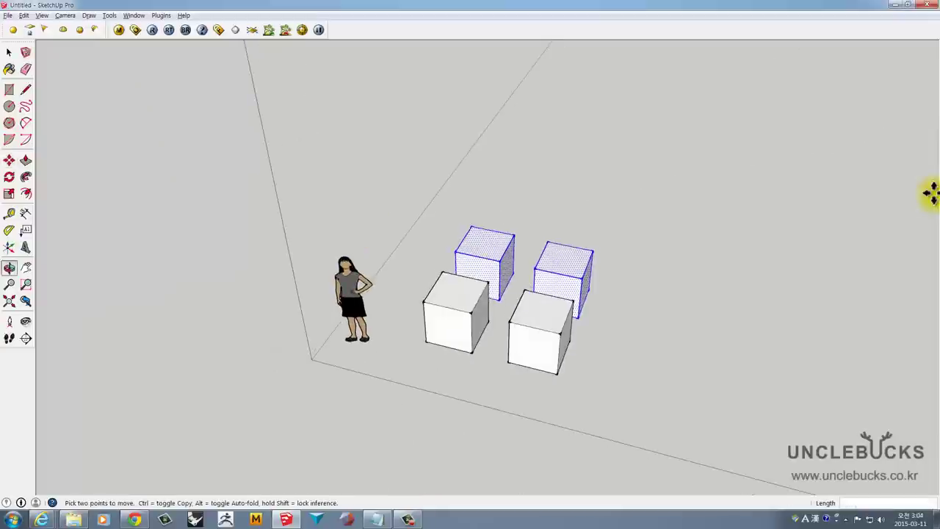
pyautogui.press('space')
pyautogui.click(931, 197)
pyautogui.scroll(2, 931, 197)
pyautogui.scroll(2, 931, 197)
pyautogui.scroll(2, 931, 198)
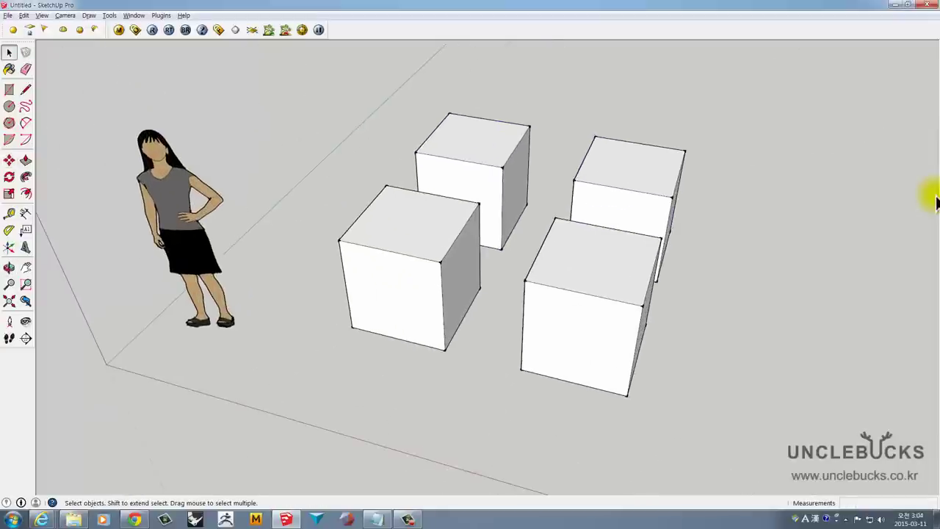
pyautogui.click(397, 294)
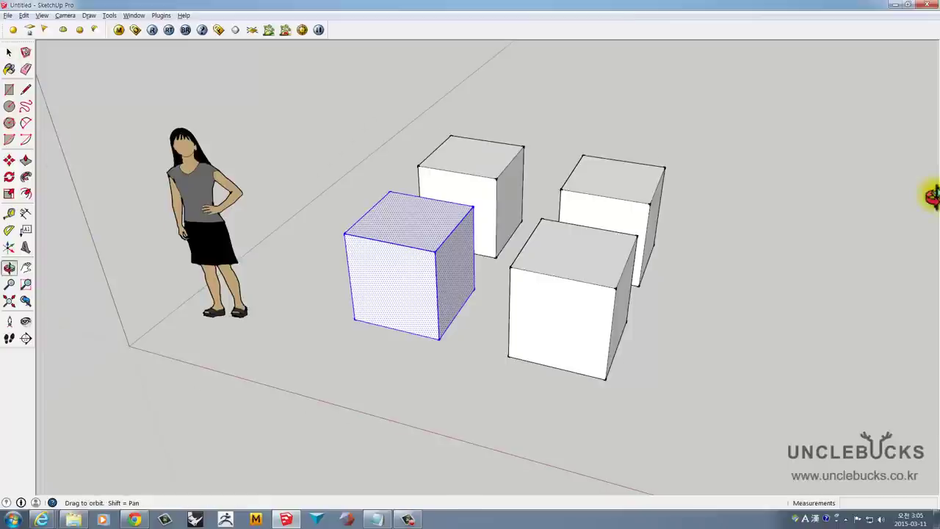
# Window-select the two front cubes from top view, then orbit and deselect the back-right cube's top
pyautogui.press('F2')
pyautogui.moveTo(287, 224); pyautogui.dragTo(698, 415)
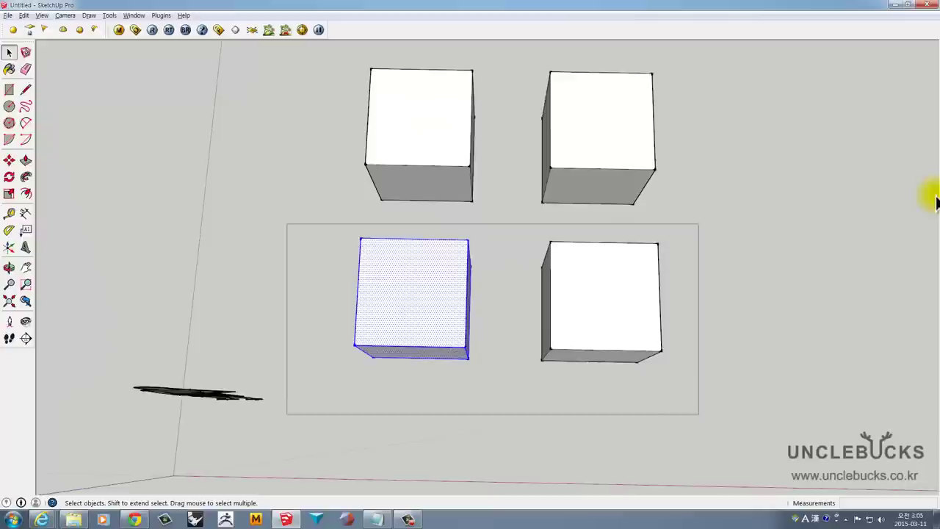
pyautogui.press('F1')
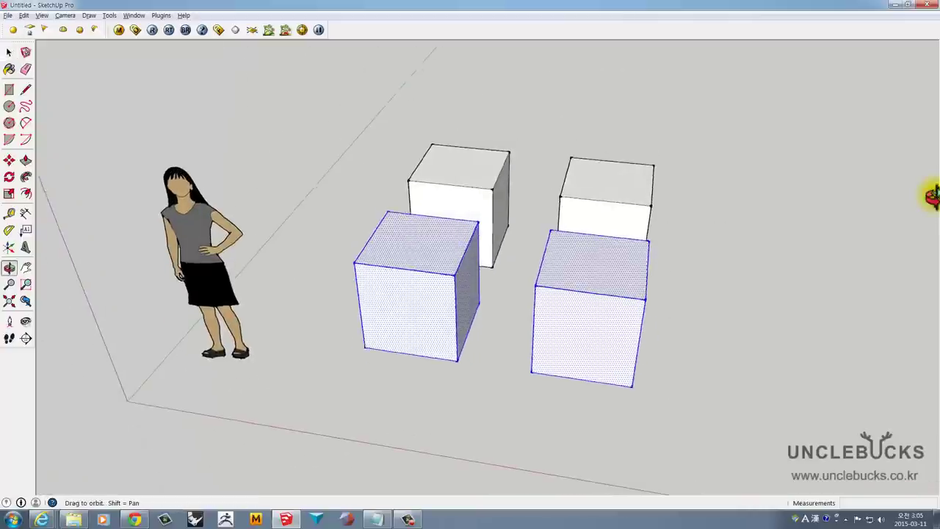
pyautogui.moveTo(931, 195); pyautogui.dragTo(934, 202, button='middle')
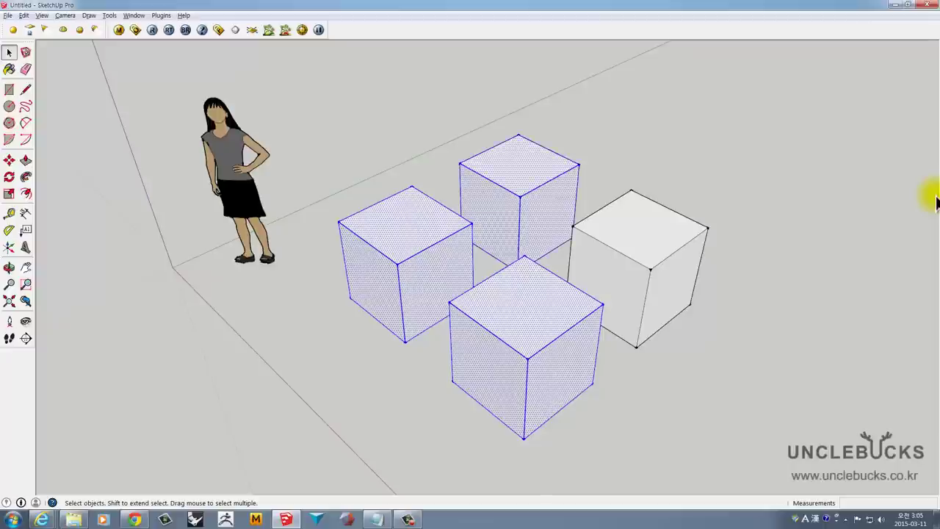
pyautogui.moveTo(934, 200); pyautogui.dragTo(937, 200, button='middle')
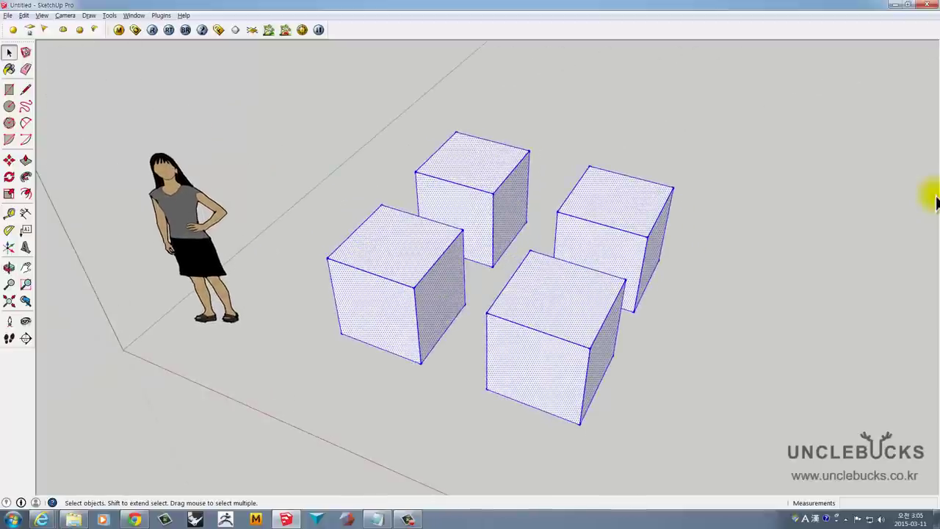
pyautogui.keyDown('shift'); pyautogui.click(616, 192); pyautogui.keyUp('shift')
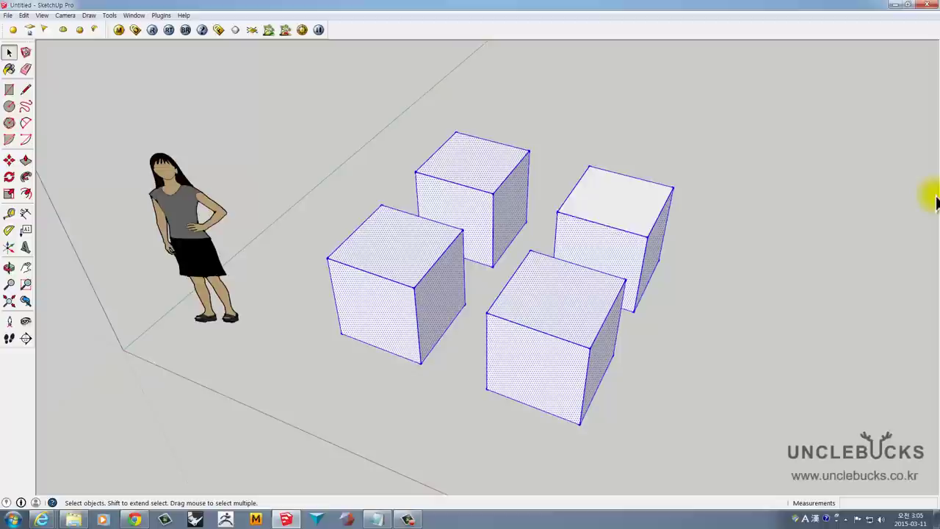
pyautogui.keyDown('shift'); pyautogui.click(630, 177); pyautogui.keyUp('shift')
pyautogui.moveTo(514, 279); pyautogui.dragTo(485, 283, button='middle')
# Undo the practice selection and camera changes, then window-select all four cubes
pyautogui.hotkey('ctrl', 'z')
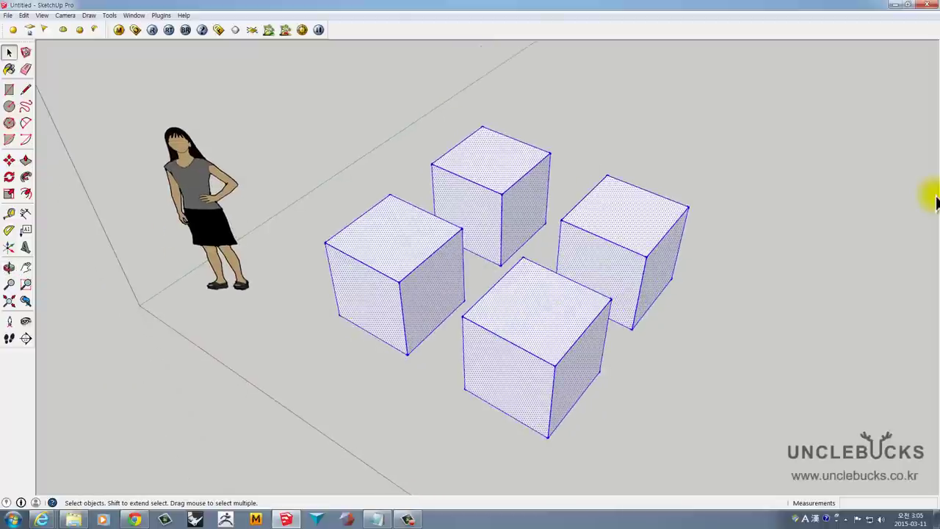
pyautogui.hotkey('ctrl', 'z')
pyautogui.hotkey('ctrl', 'z')
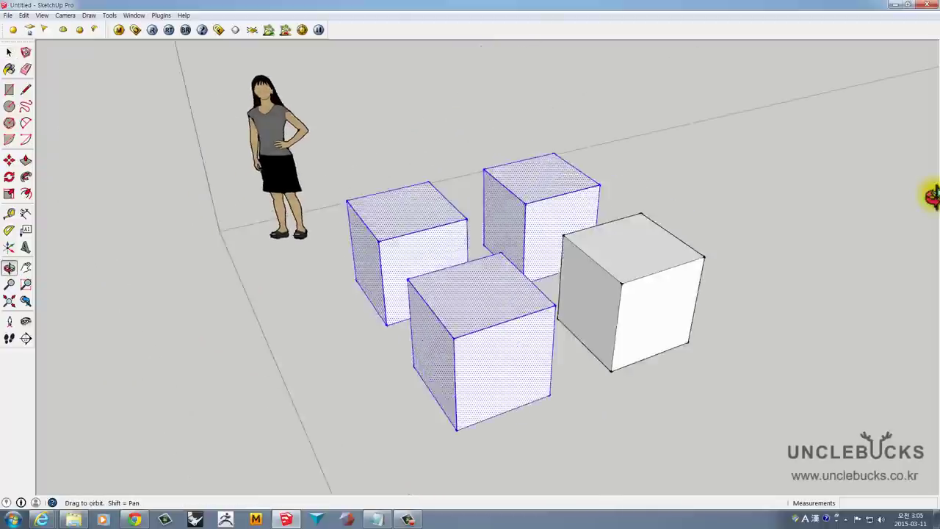
pyautogui.hotkey('ctrl', 'z')
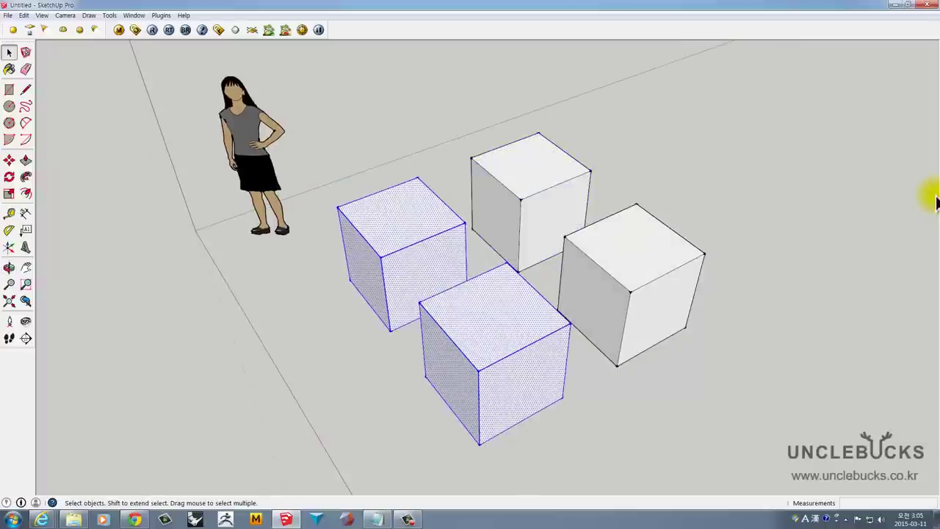
pyautogui.hotkey('ctrl', 'z')
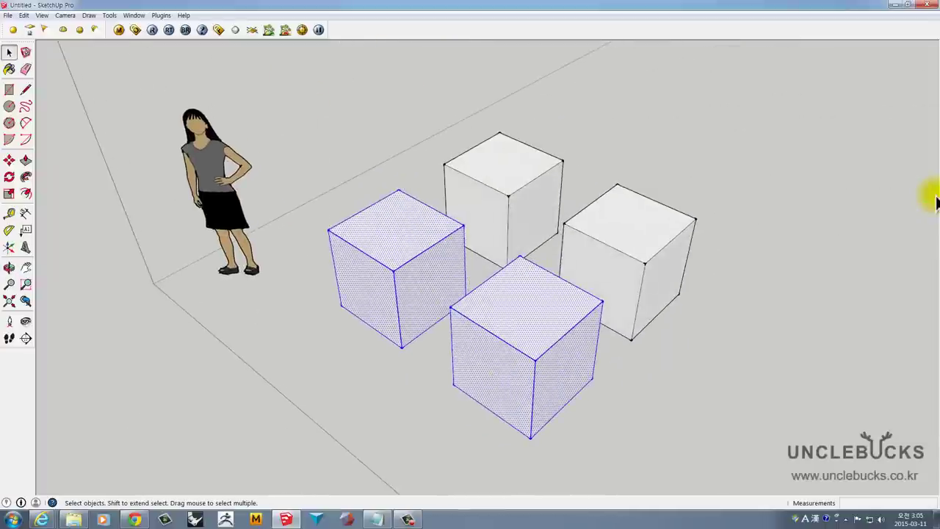
pyautogui.hotkey('ctrl', 'z')
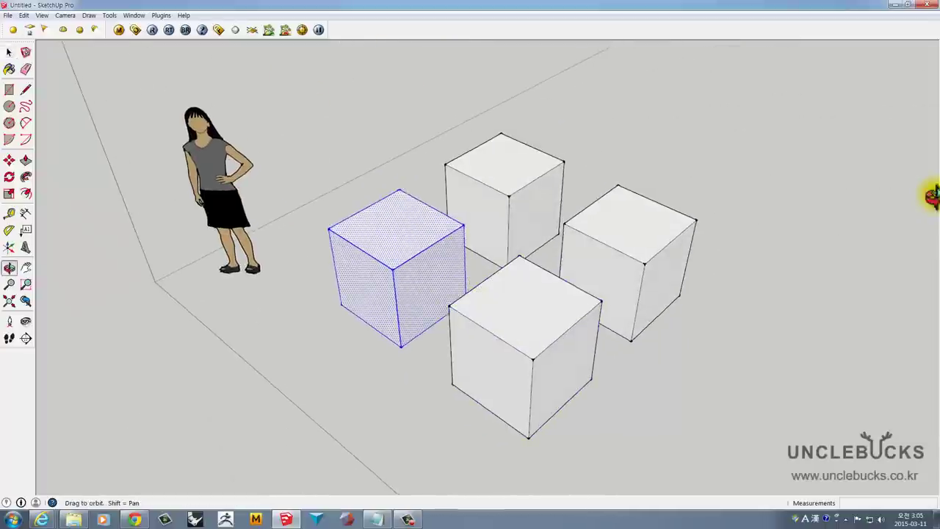
pyautogui.moveTo(932, 196); pyautogui.dragTo(931, 195, button='middle')
pyautogui.hotkey('ctrl', 'z')
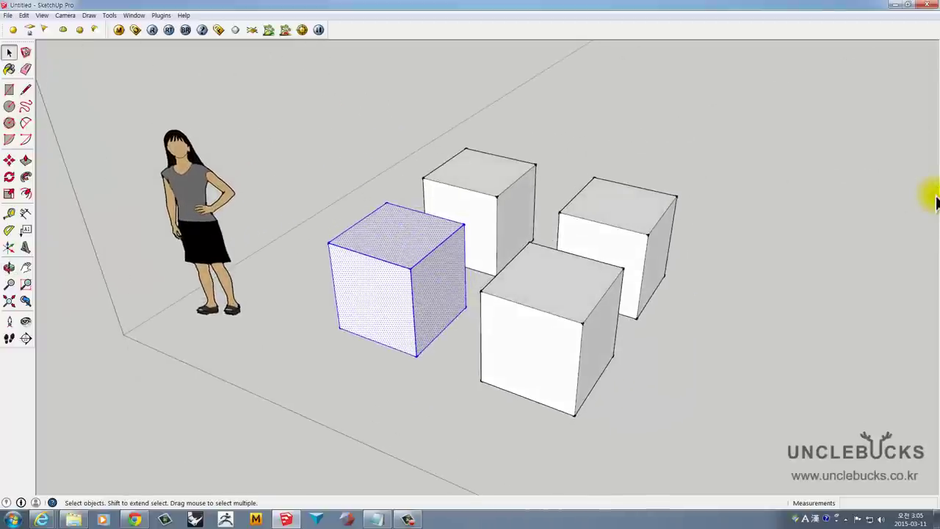
pyautogui.hotkey('ctrl', 'z')
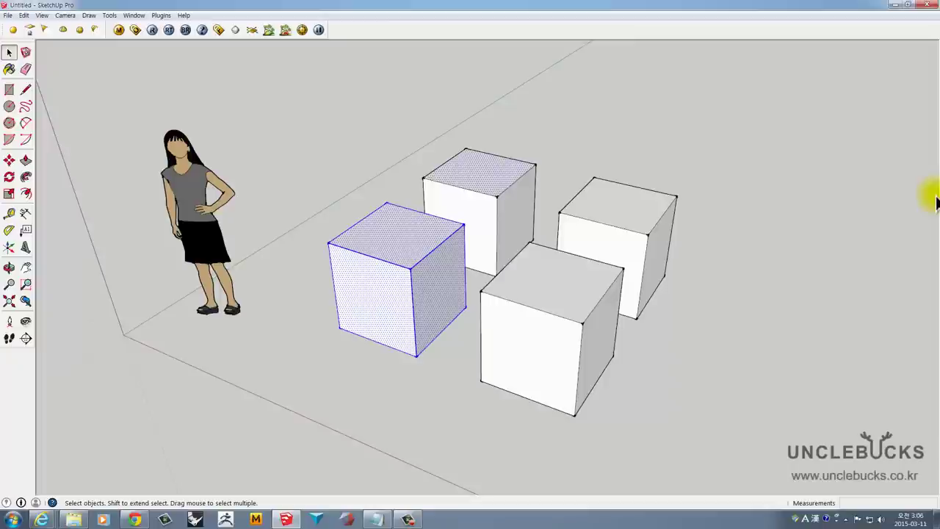
pyautogui.hotkey('ctrl', 'z')
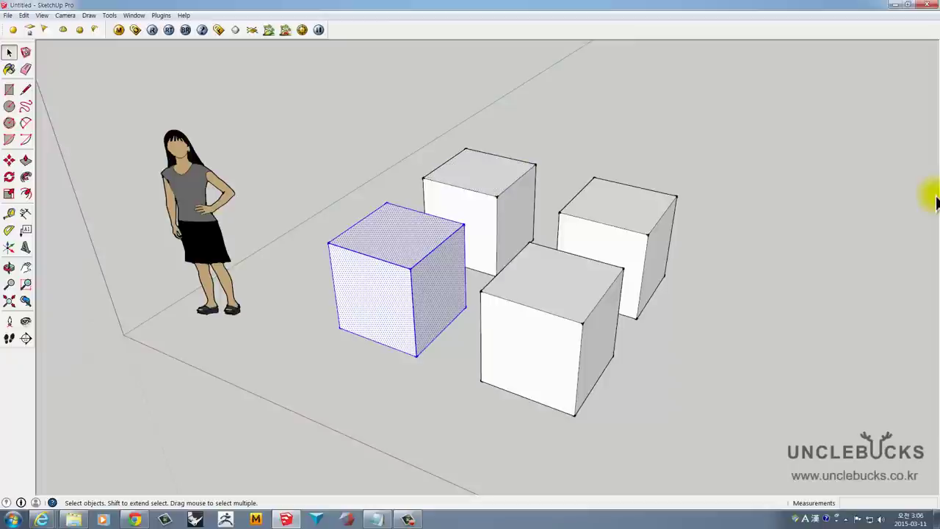
pyautogui.hotkey('ctrl', 'z')
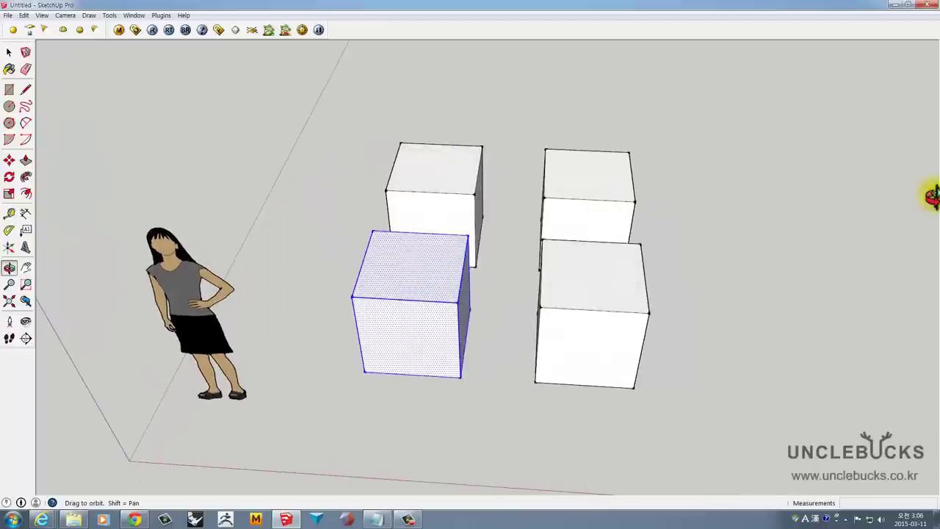
pyautogui.press('space')
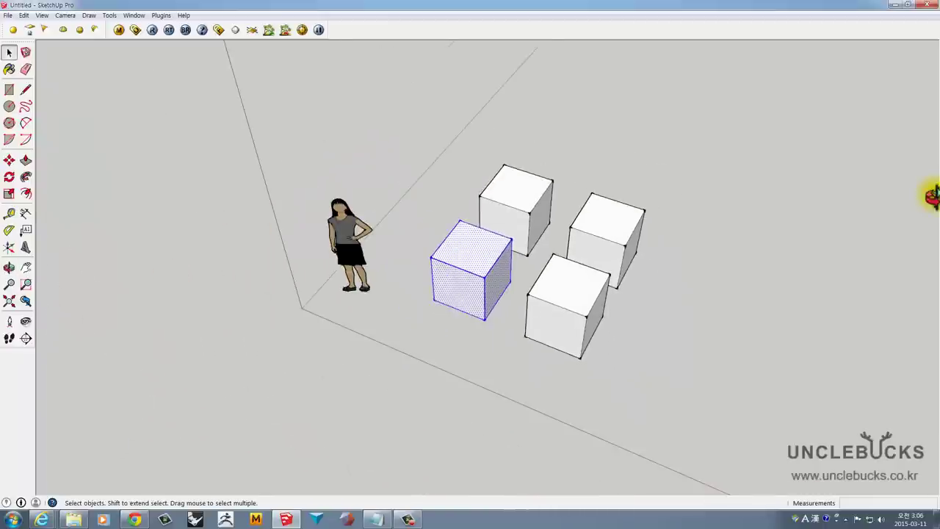
pyautogui.moveTo(412, 144); pyautogui.dragTo(716, 389)
# Delete the four cubes and pull a new rectangle up into a box beside the figure
pyautogui.press('Delete')
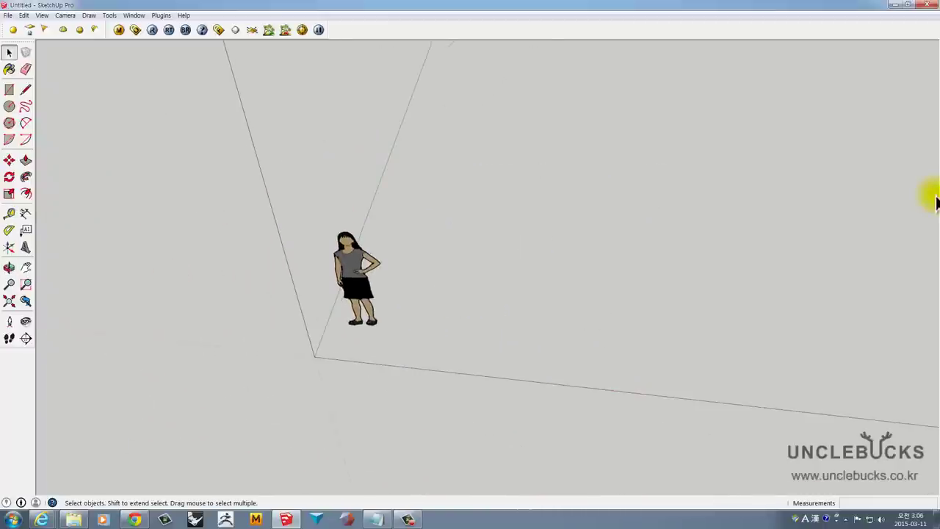
pyautogui.scroll(2, 936, 202)
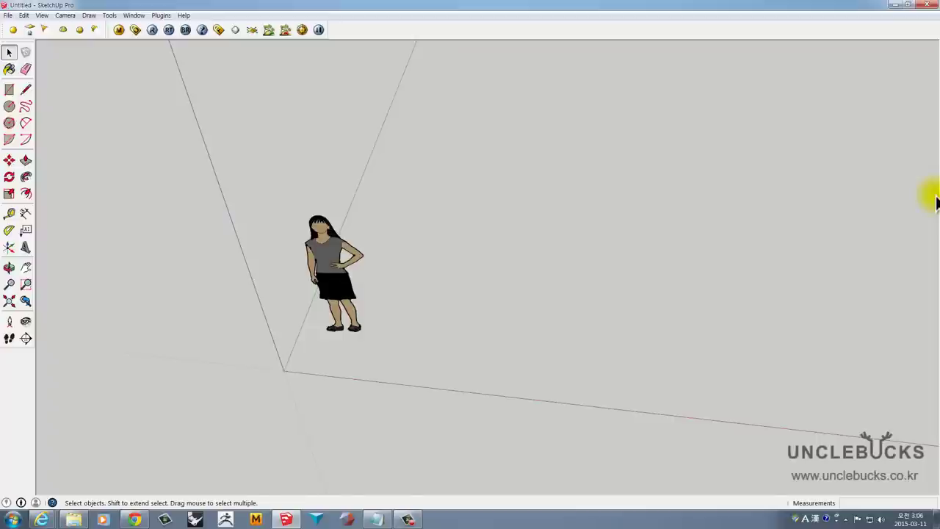
pyautogui.press('r')
pyautogui.press('r')
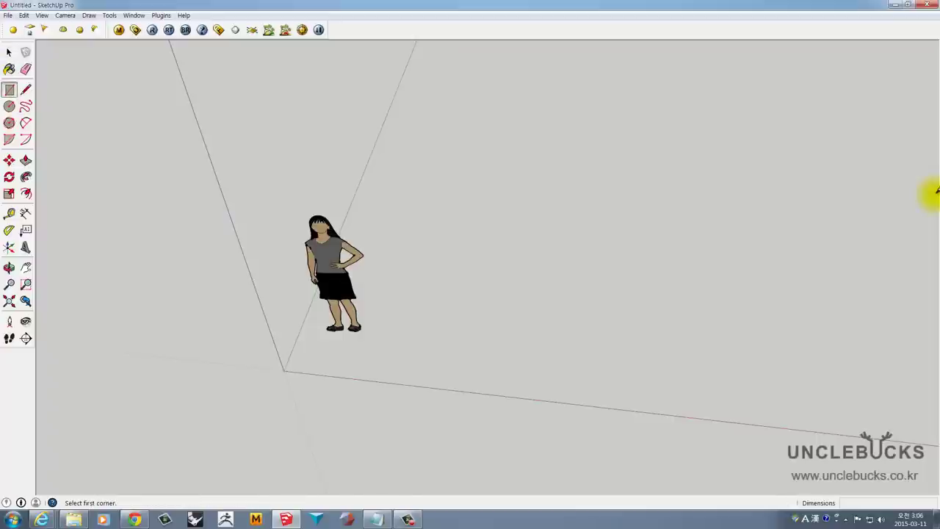
pyautogui.click(426, 298)
pyautogui.click(504, 346)
pyautogui.moveTo(470, 323); pyautogui.dragTo(485, 345, button='middle')
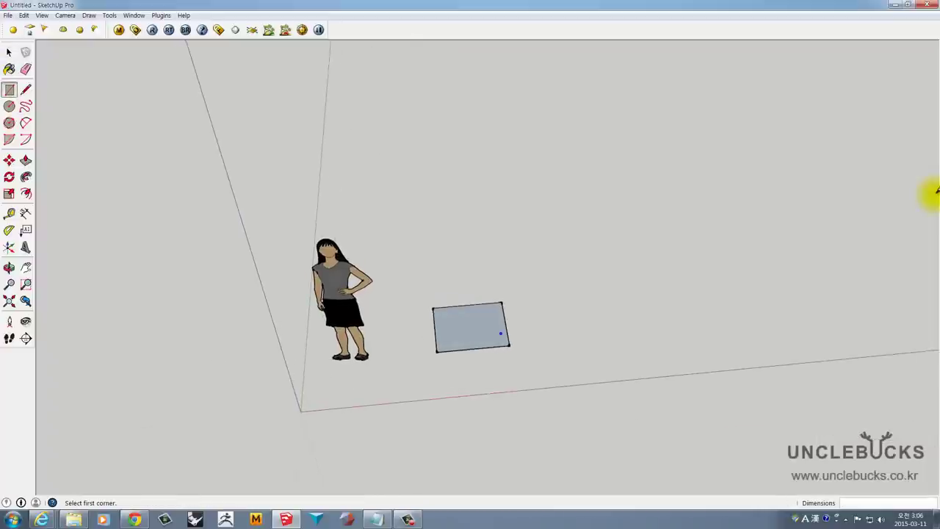
pyautogui.press('p')
pyautogui.moveTo(470, 326); pyautogui.dragTo(470, 257)
# Turn the whole box into a group and paste a copy of it
pyautogui.press('space')
pyautogui.click(467, 253)
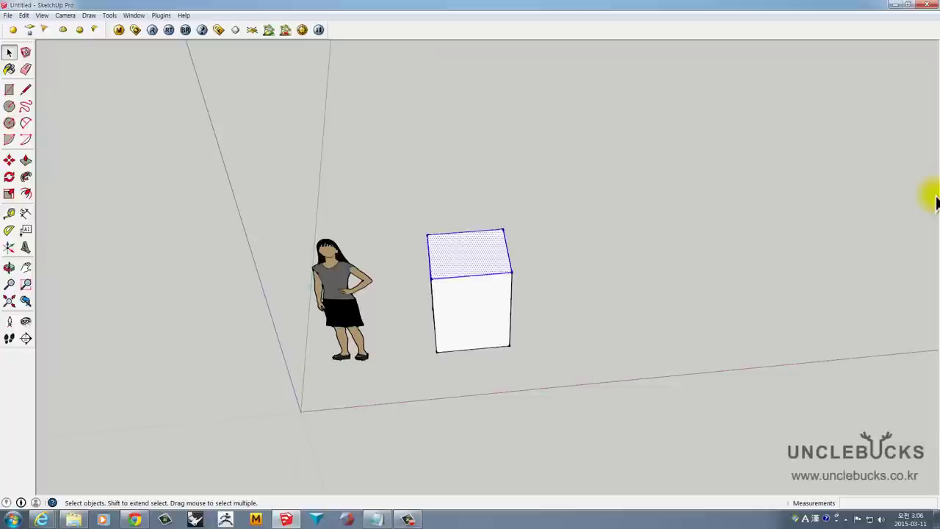
pyautogui.tripleClick(470, 309)
pyautogui.moveTo(470, 309)
pyautogui.mouseDown(button='middle')
pyautogui.moveTo(484, 323)
pyautogui.moveTo(470, 308)
pyautogui.mouseUp(button='middle')
pyautogui.rightClick(451, 261)
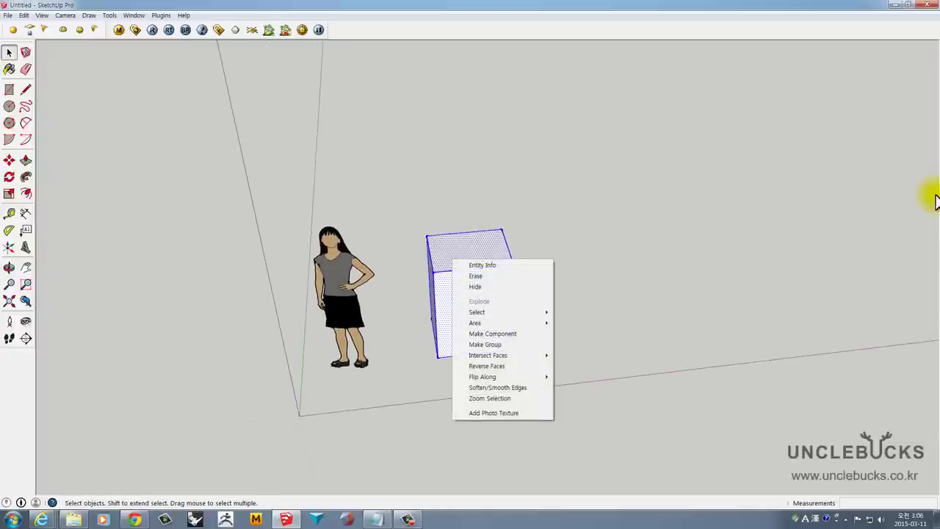
pyautogui.click(485, 344)
pyautogui.moveTo(927, 200); pyautogui.dragTo(936, 203, button='middle')
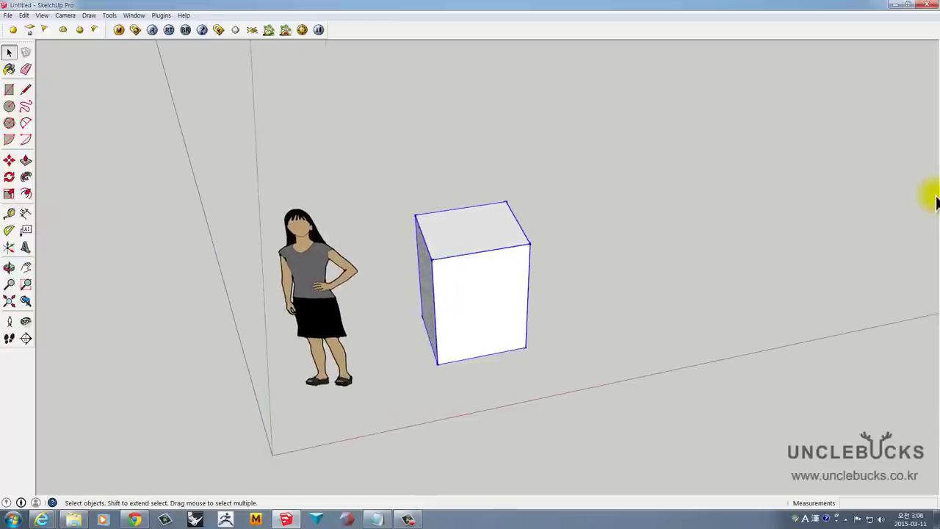
pyautogui.hotkey('ctrl', 'v')
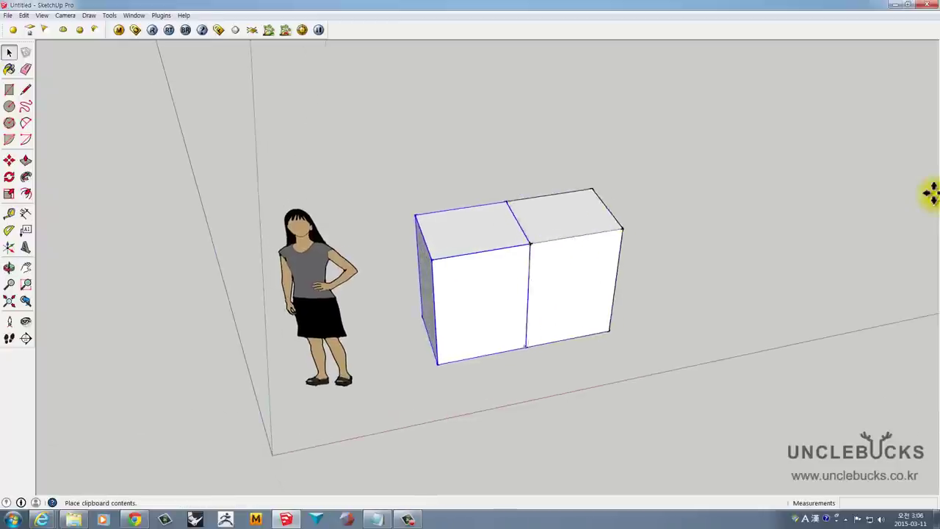
# Place the pasted box to the right, then Ctrl-move a copy of the original box forward
pyautogui.click(931, 193)
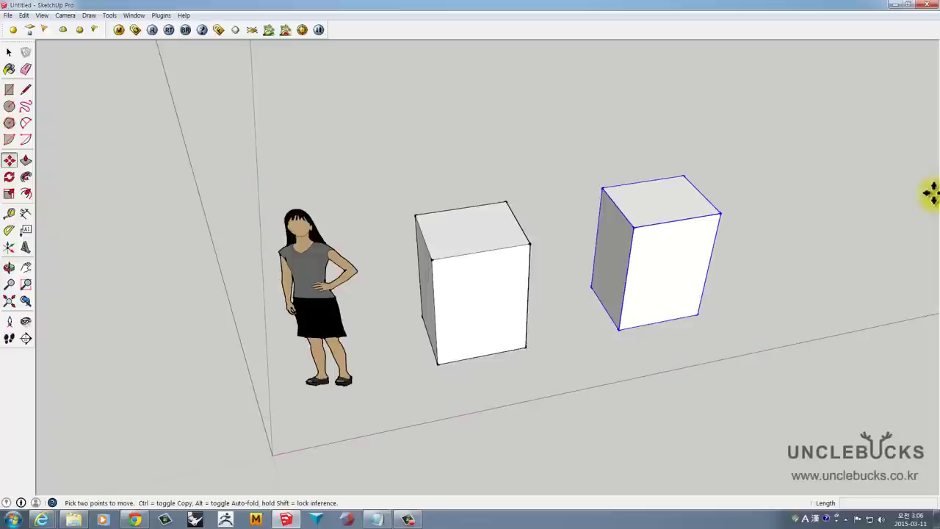
pyautogui.press('space')
pyautogui.click(500, 294)
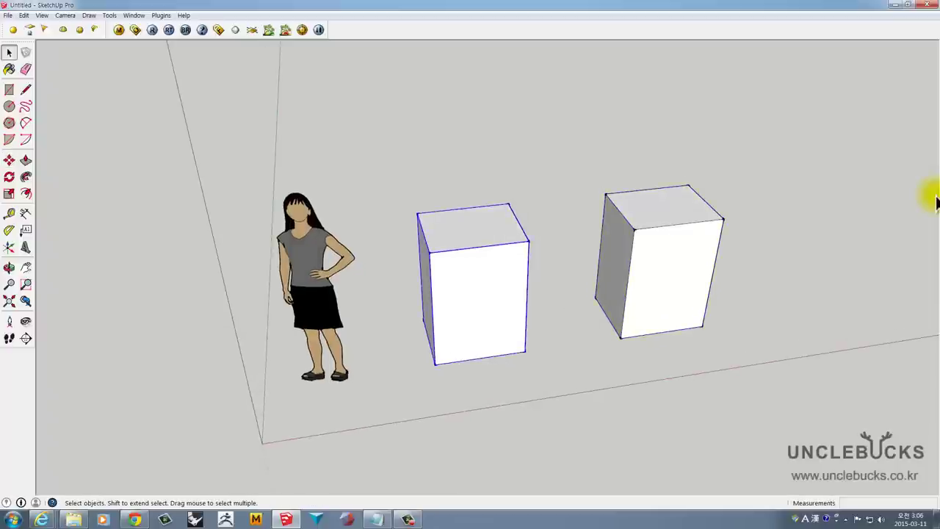
pyautogui.moveTo(499, 293); pyautogui.dragTo(514, 297, button='middle')
pyautogui.moveTo(931, 195)
pyautogui.mouseDown(button='middle')
pyautogui.moveTo(911, 197)
pyautogui.moveTo(930, 193)
pyautogui.mouseUp(button='middle')
pyautogui.scroll(-2, 931, 194)
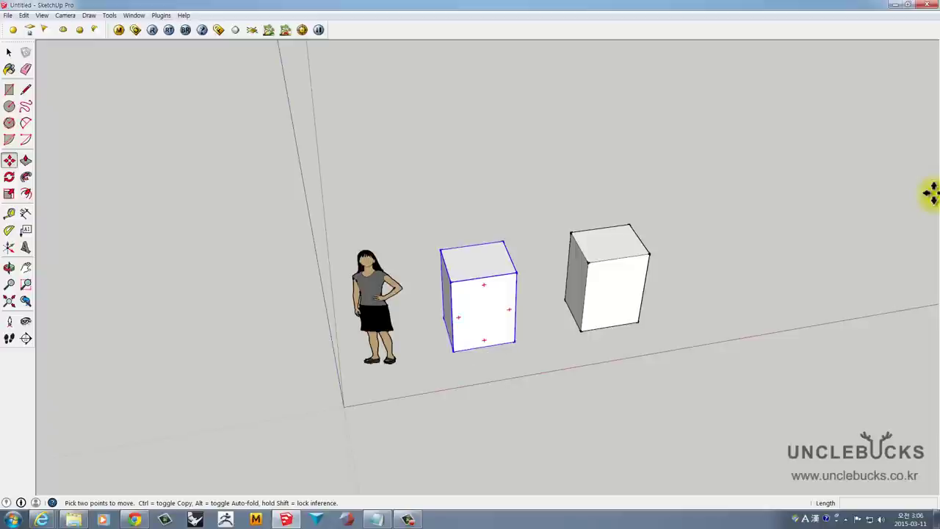
pyautogui.click(453, 351)
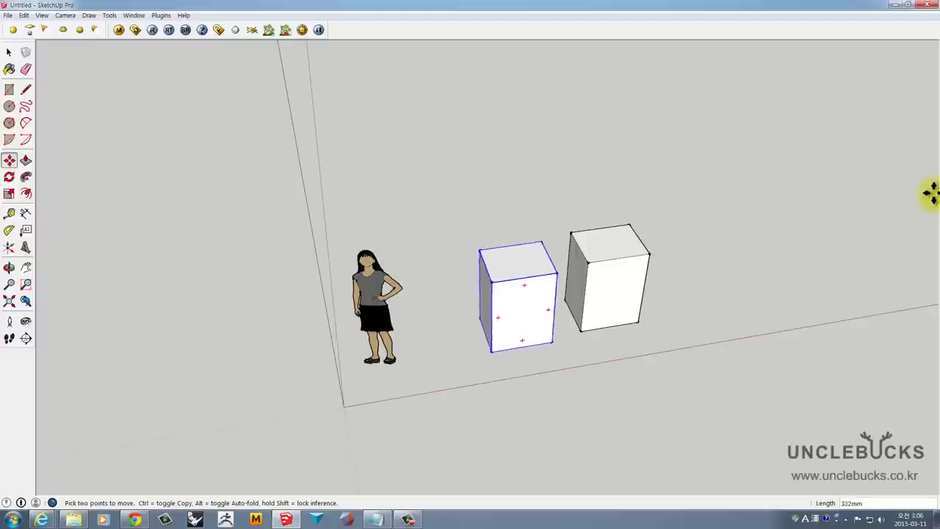
pyautogui.click(490, 337)
pyautogui.press('ctrl')
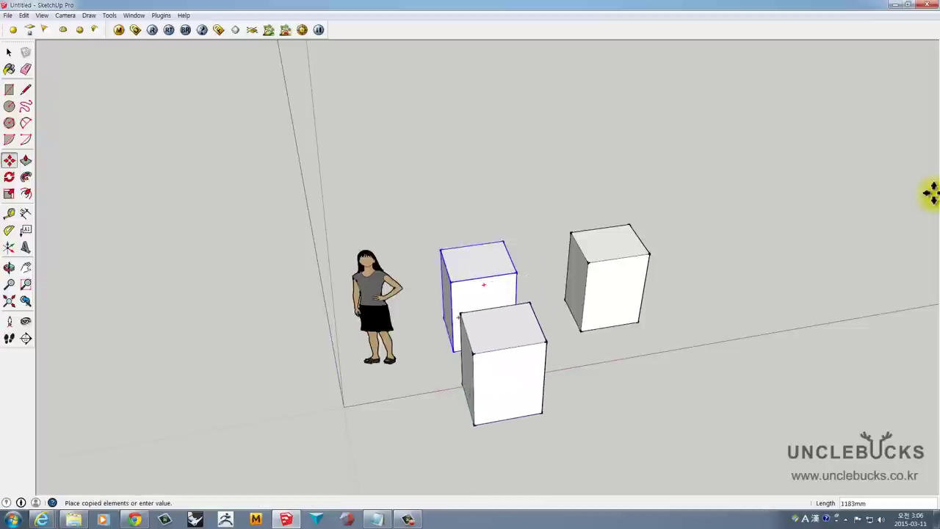
pyautogui.moveTo(930, 192); pyautogui.dragTo(933, 199, button='middle')
pyautogui.click(930, 192)
# Delete the right-hand box and Ctrl-move a copy of the remaining pair to the right
pyautogui.press('space')
pyautogui.click(593, 228)
pyautogui.press('Delete')
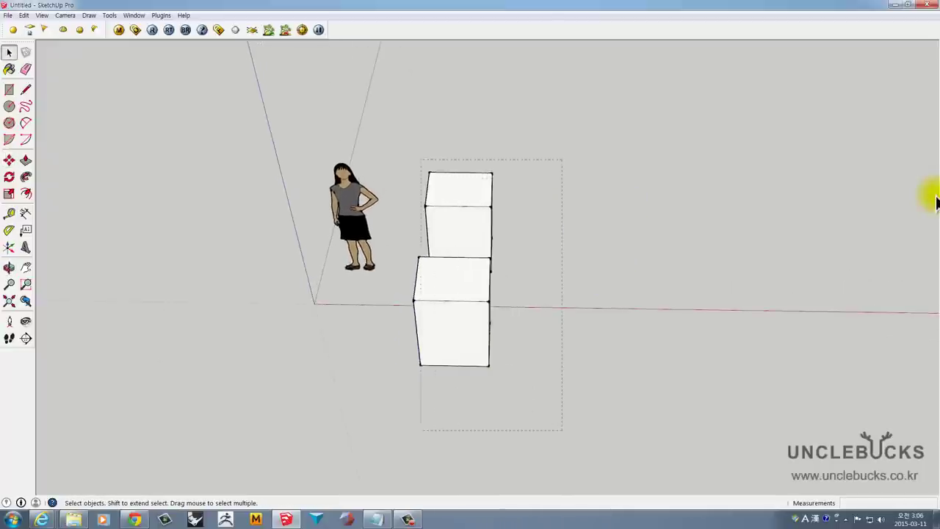
pyautogui.moveTo(934, 200); pyautogui.dragTo(931, 195, button='middle')
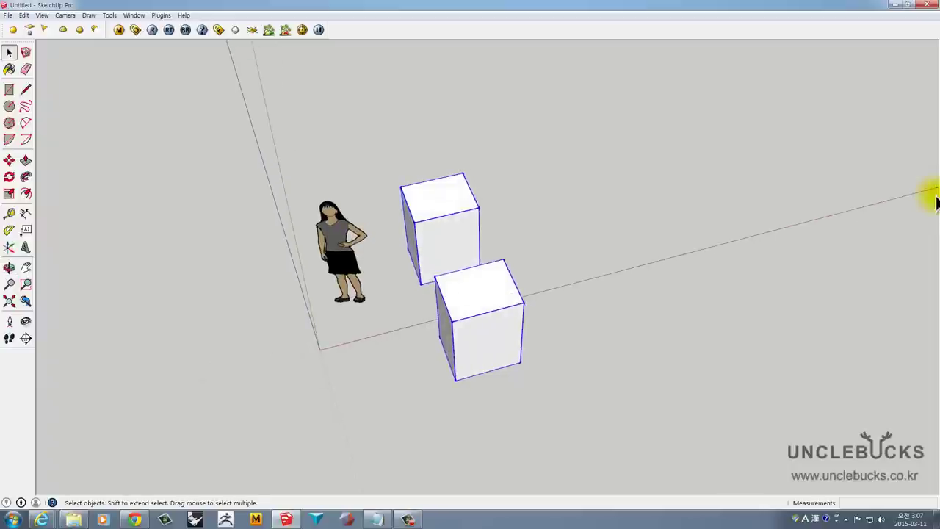
pyautogui.press('m')
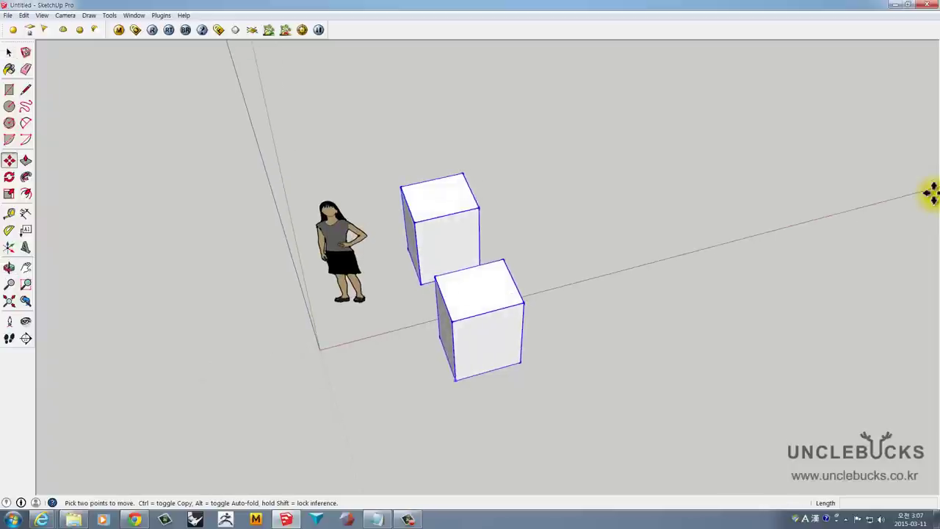
pyautogui.click(931, 193)
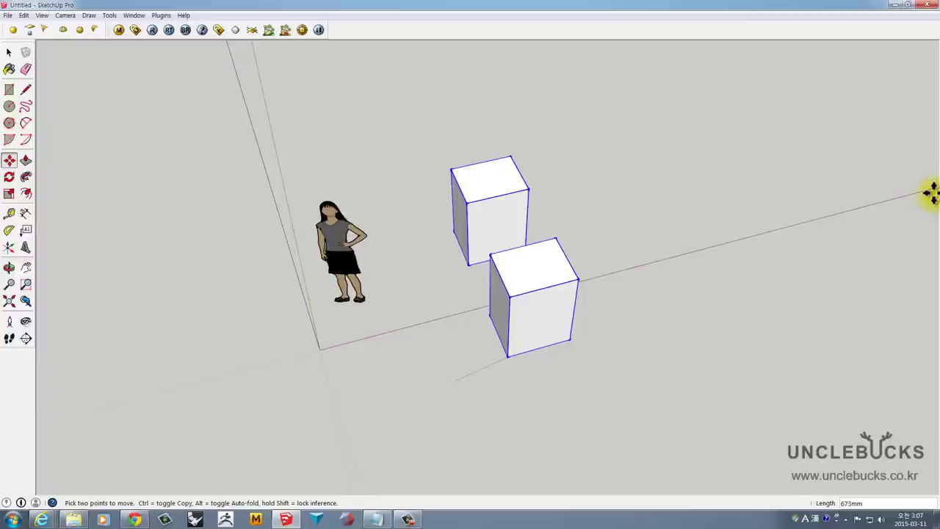
pyautogui.press('ctrl')
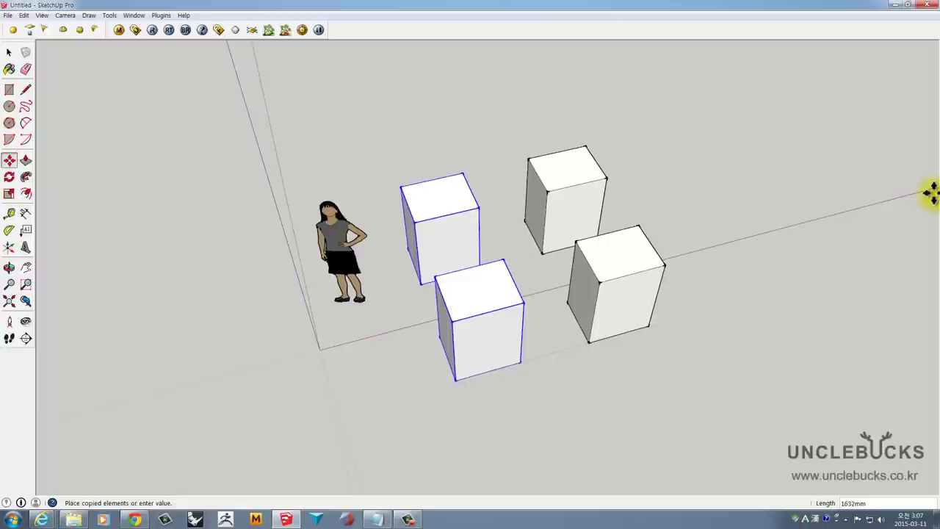
pyautogui.click(931, 192)
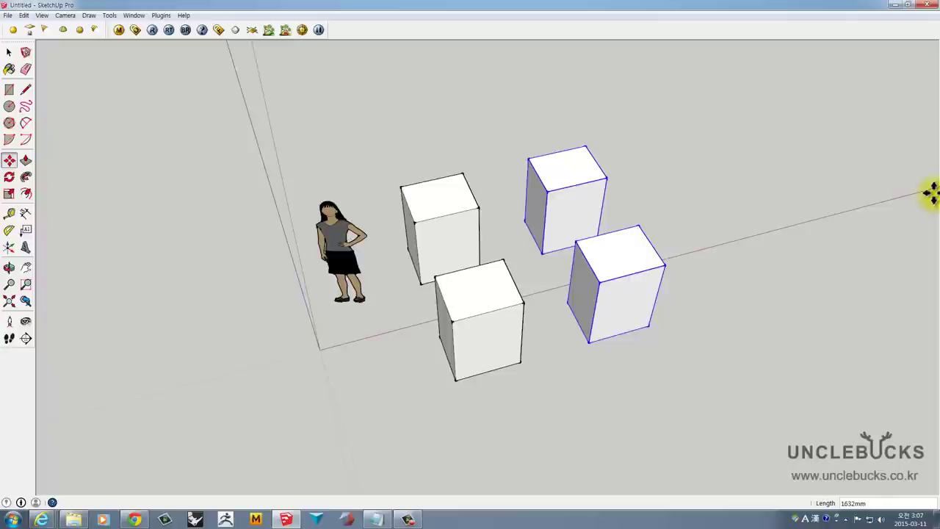
# Array the copied pair ten times into a long row of boxes
pyautogui.write('*')
pyautogui.press('Return')
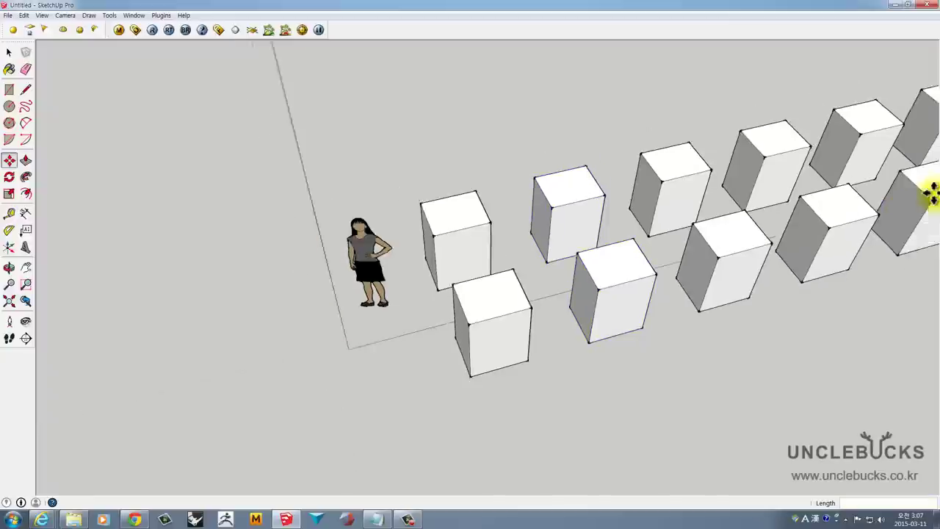
pyautogui.moveTo(930, 192); pyautogui.dragTo(936, 202, button='middle')
# Select every box except the first and delete them
pyautogui.press('space')
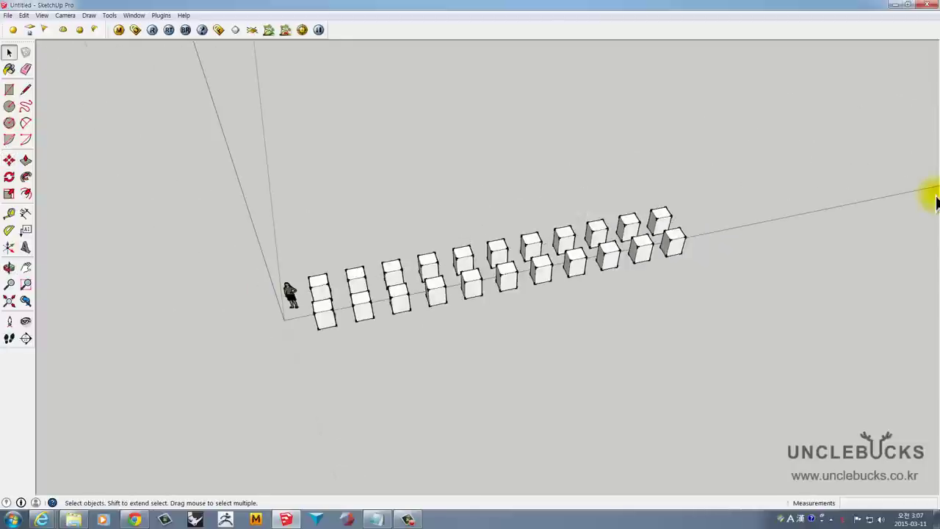
pyautogui.moveTo(435, 232); pyautogui.dragTo(352, 199)
pyautogui.scroll(3, 316, 294)
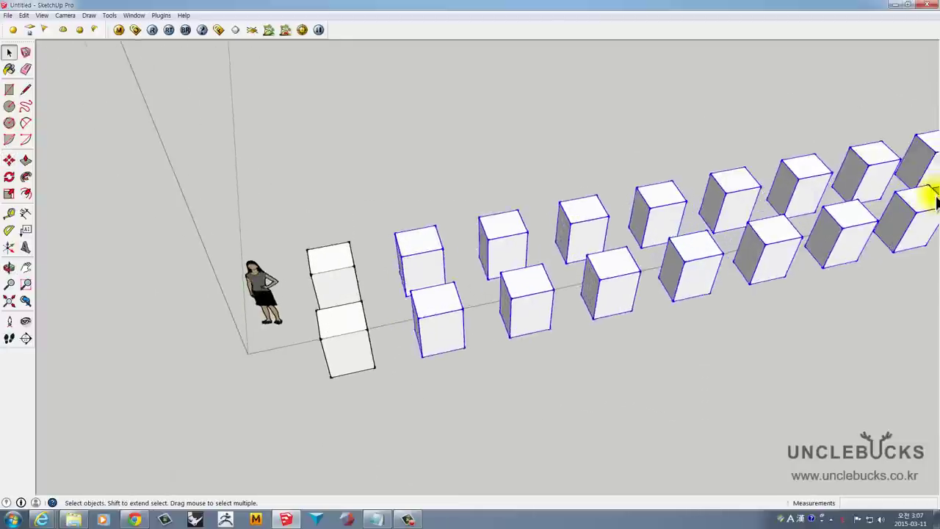
pyautogui.scroll(3, 315, 293)
pyautogui.press('Delete')
pyautogui.press('Delete')
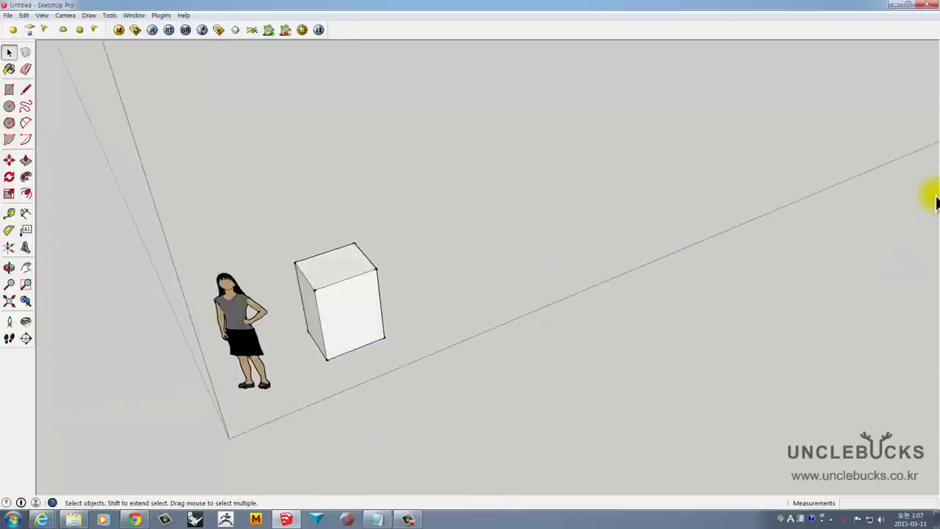
# Open the remaining box group for editing
pyautogui.scroll(4, 934, 196)
pyautogui.click(345, 330)
pyautogui.keyDown('shift'); pyautogui.moveTo(313, 234); pyautogui.dragTo(398, 211, button='middle'); pyautogui.keyUp('shift')
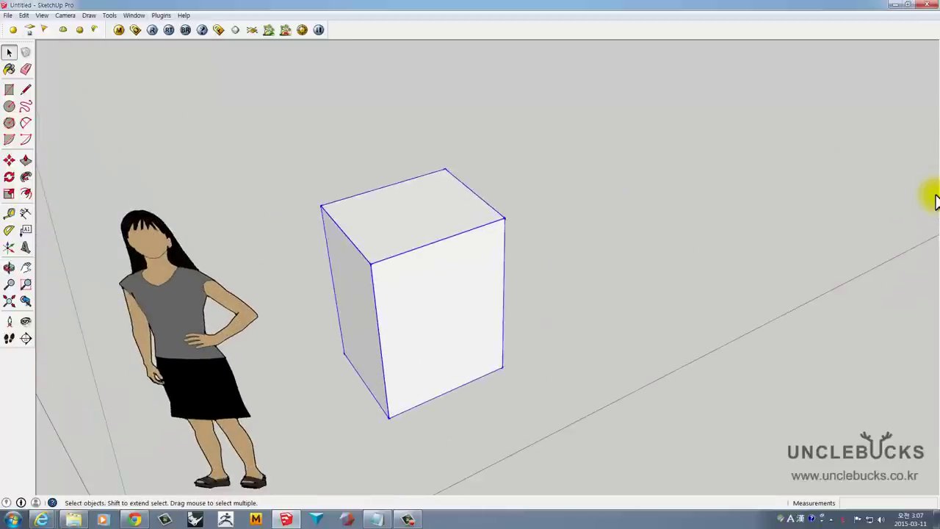
pyautogui.rightClick(398, 211)
pyautogui.click(427, 260)
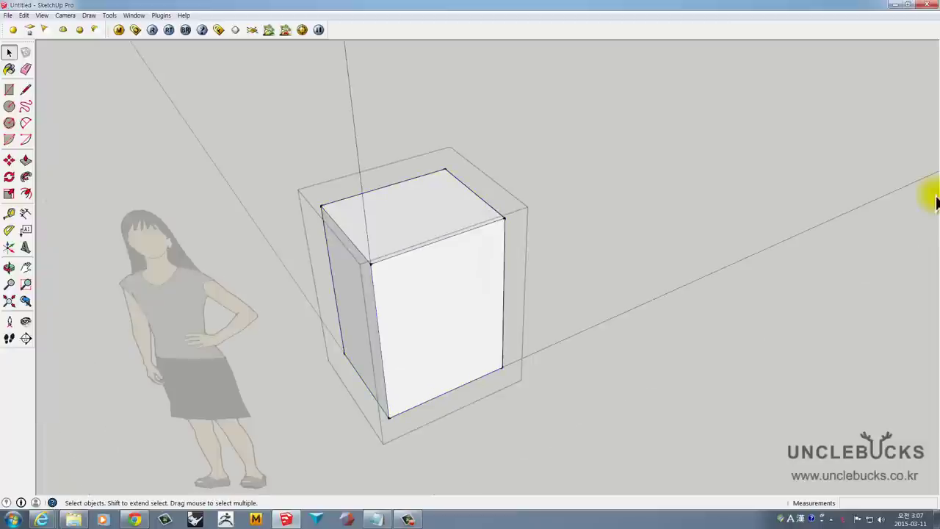
pyautogui.scroll(2, 933, 194)
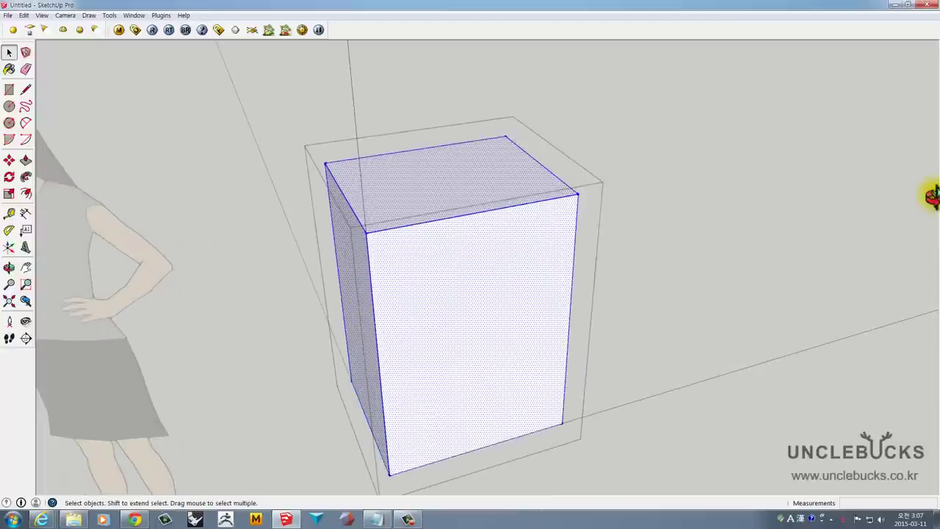
pyautogui.scroll(2, 934, 198)
# Copy the front vertical edge across the face with a typed offset of 250
pyautogui.click(935, 201)
pyautogui.hotkey('ctrl', 'a')
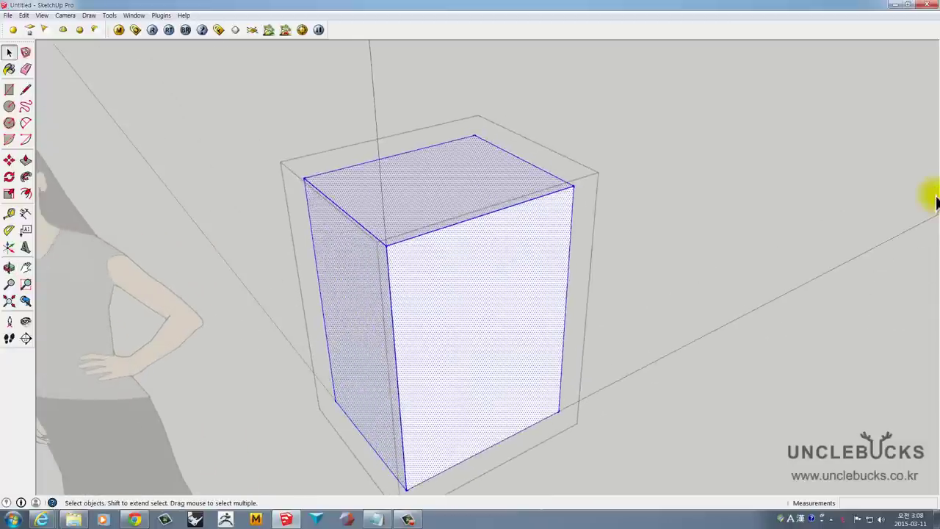
pyautogui.click(936, 202)
pyautogui.moveTo(936, 201); pyautogui.dragTo(936, 201, button='middle')
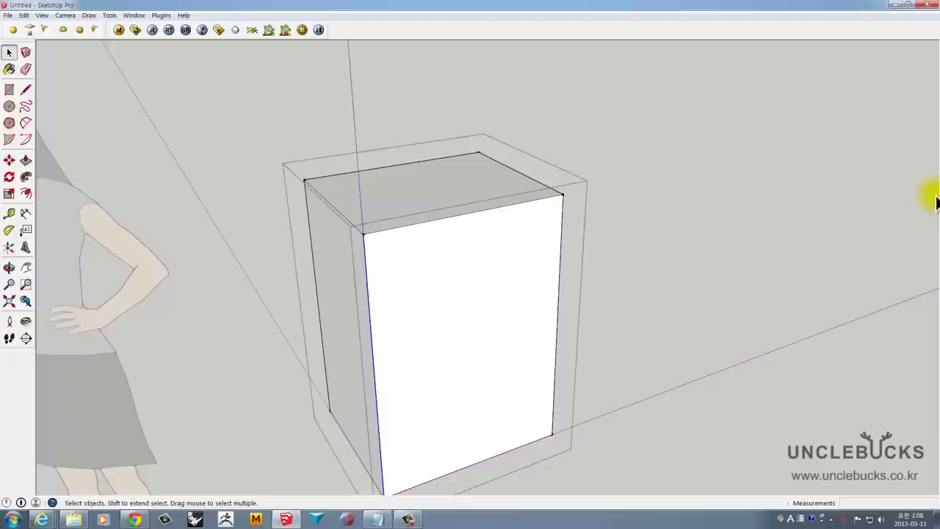
pyautogui.press('m')
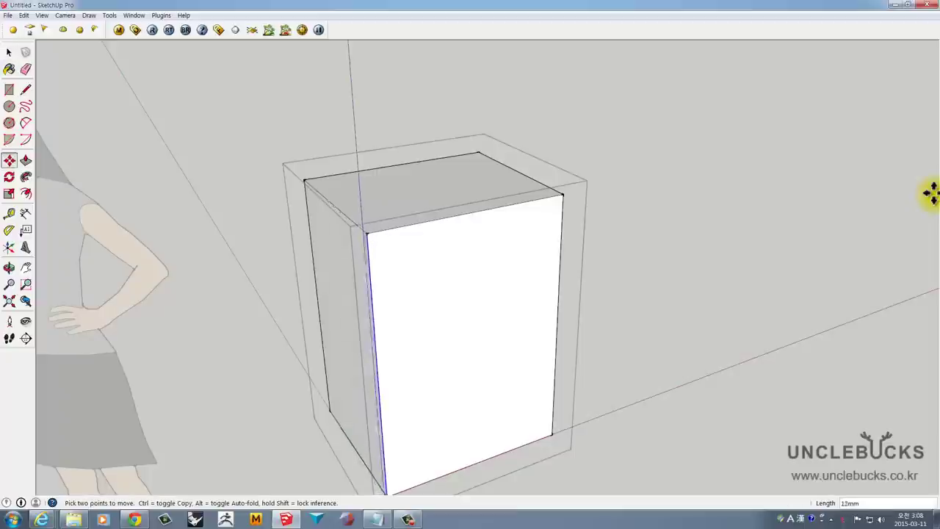
pyautogui.press('ctrl')
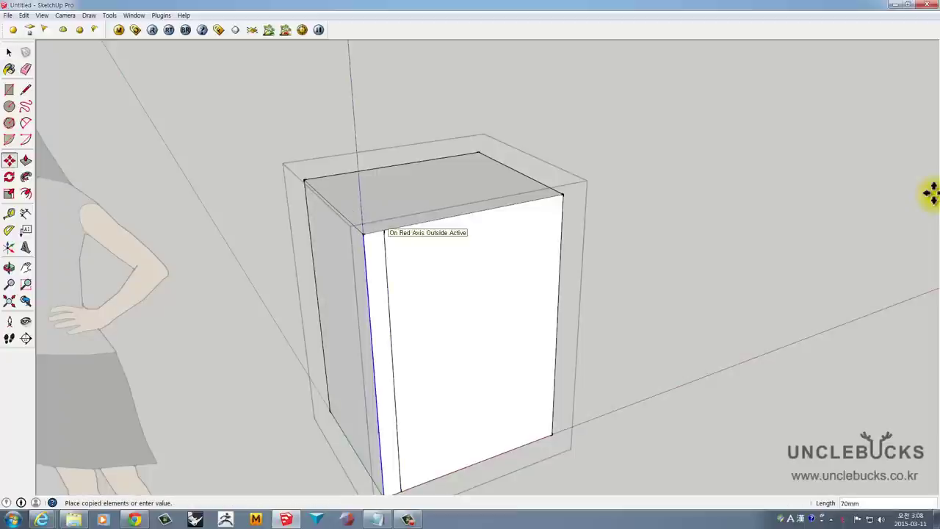
pyautogui.write('250')
pyautogui.press('Return')
pyautogui.moveTo(930, 193); pyautogui.dragTo(928, 194, button='middle')
pyautogui.press('space')
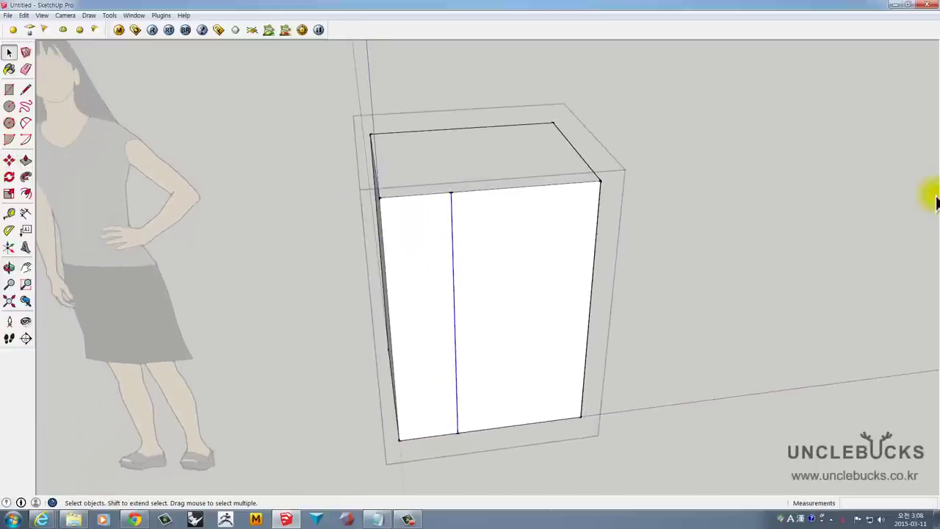
pyautogui.moveTo(935, 200); pyautogui.dragTo(935, 201, button='middle')
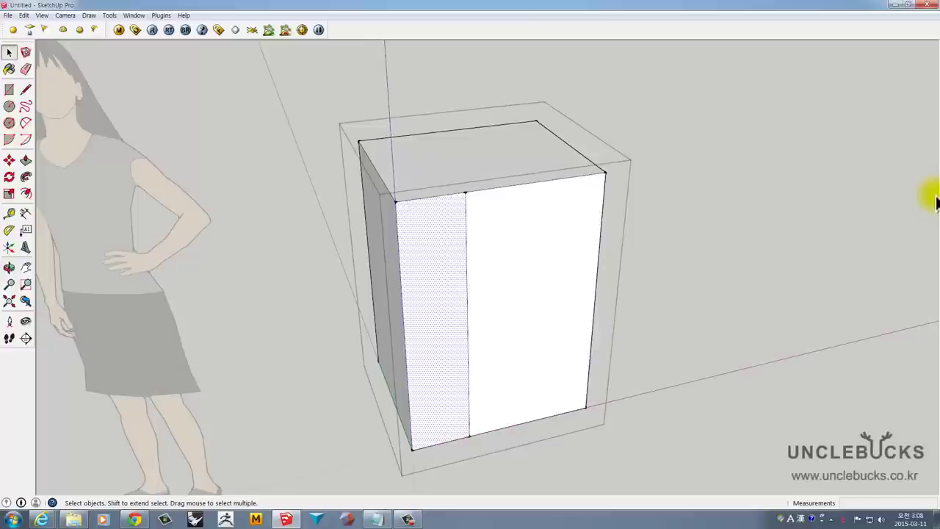
# Copy the vertical dividing edge 171mm to the right
pyautogui.press('m')
pyautogui.press('ctrl')
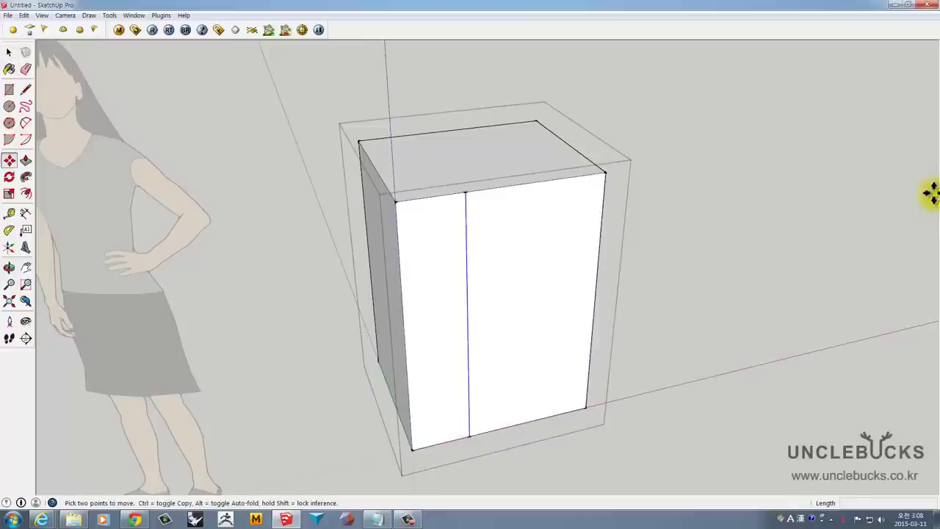
pyautogui.click(930, 193)
pyautogui.write('171')
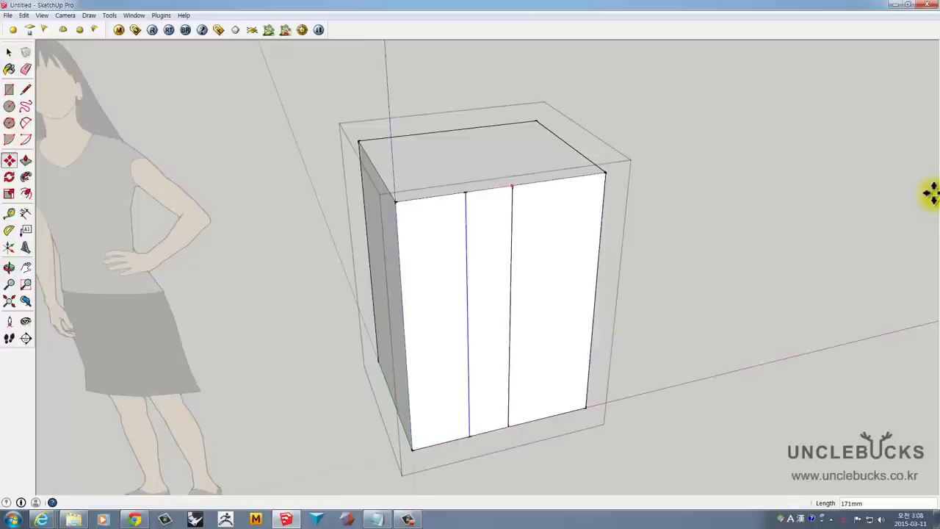
pyautogui.click(930, 193)
pyautogui.press('space')
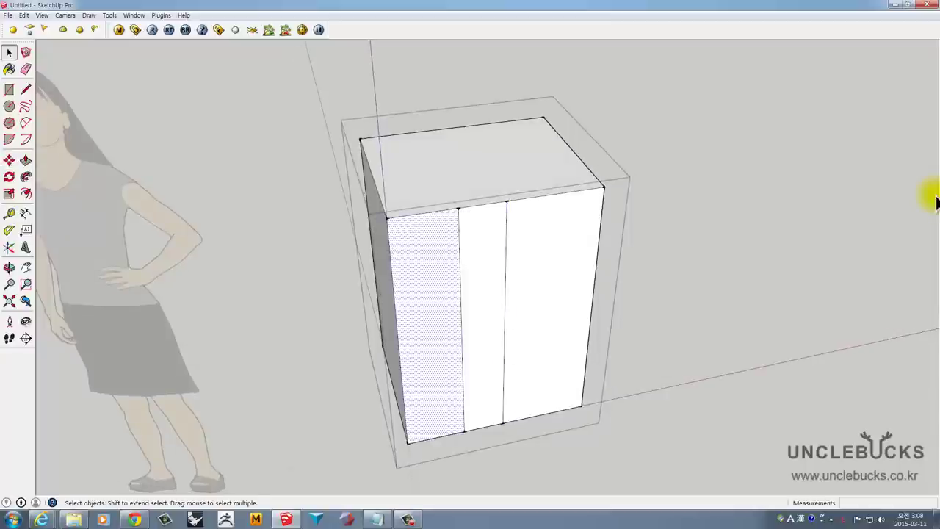
pyautogui.moveTo(930, 193); pyautogui.dragTo(936, 202, button='middle')
pyautogui.scroll(3, 936, 197)
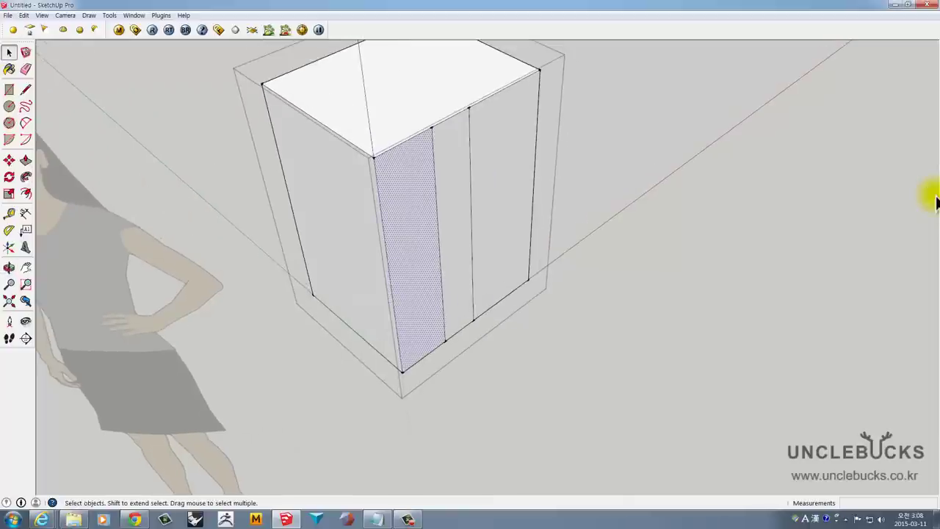
# Copy the shaded front panel out in front, then delete the cabinet, leaving the figure
pyautogui.press('m')
pyautogui.click(373, 157)
pyautogui.press('ctrl')
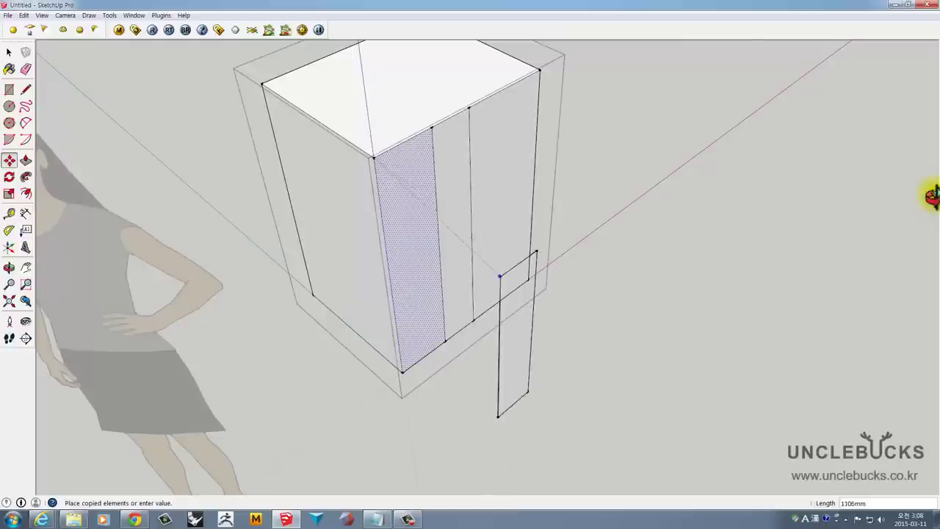
pyautogui.moveTo(931, 192); pyautogui.dragTo(936, 202, button='middle')
pyautogui.click(931, 193)
pyautogui.press('space')
pyautogui.hotkey('ctrl', 'z')
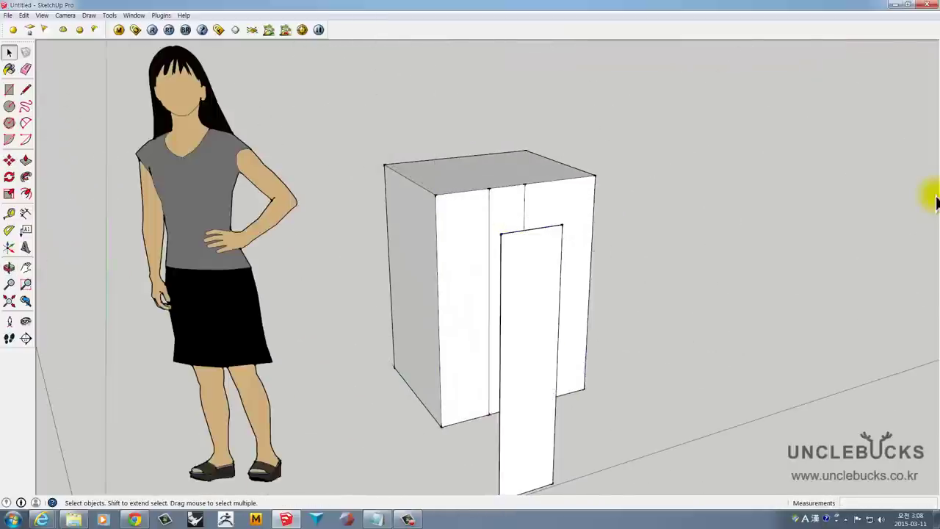
pyautogui.hotkey('ctrl', 'z')
pyautogui.hotkey('ctrl', 'z')
pyautogui.hotkey('ctrl', 'z')
pyautogui.hotkey('ctrl', 'z')
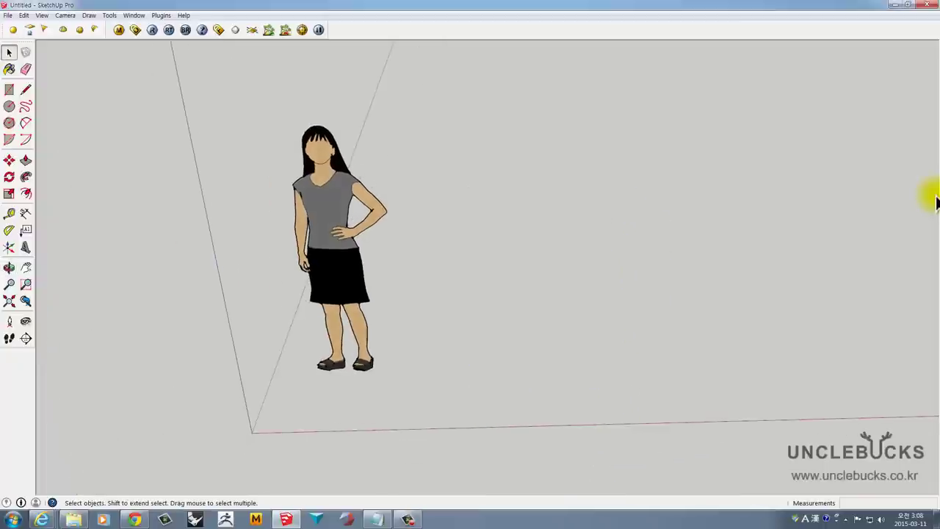
# Draw a small rectangle beside Sophie, push it up into a box, and make it a group
pyautogui.moveTo(935, 199); pyautogui.dragTo(931, 195, button='middle')
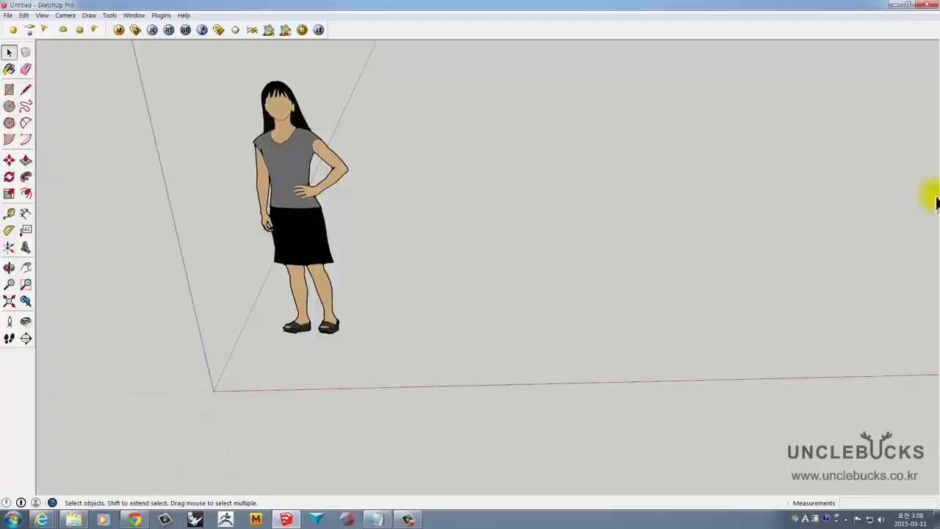
pyautogui.scroll(-2, 935, 201)
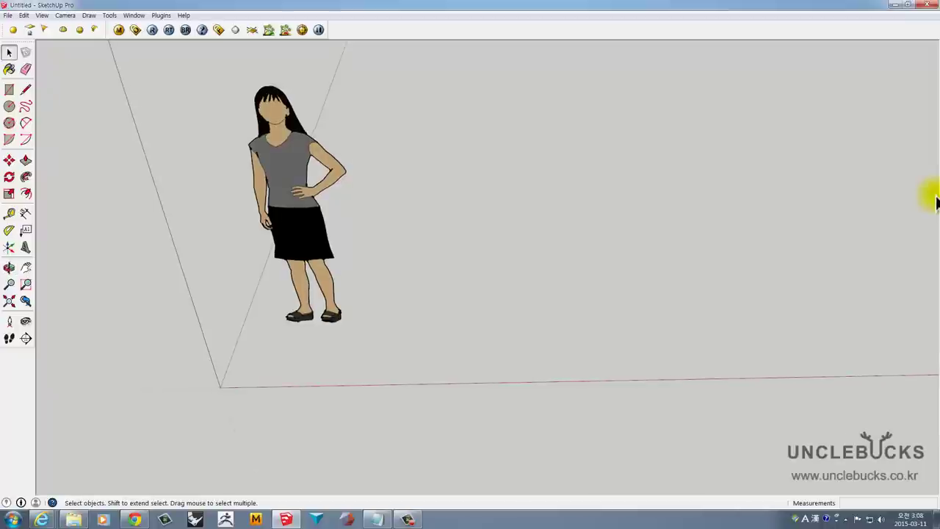
pyautogui.press('r')
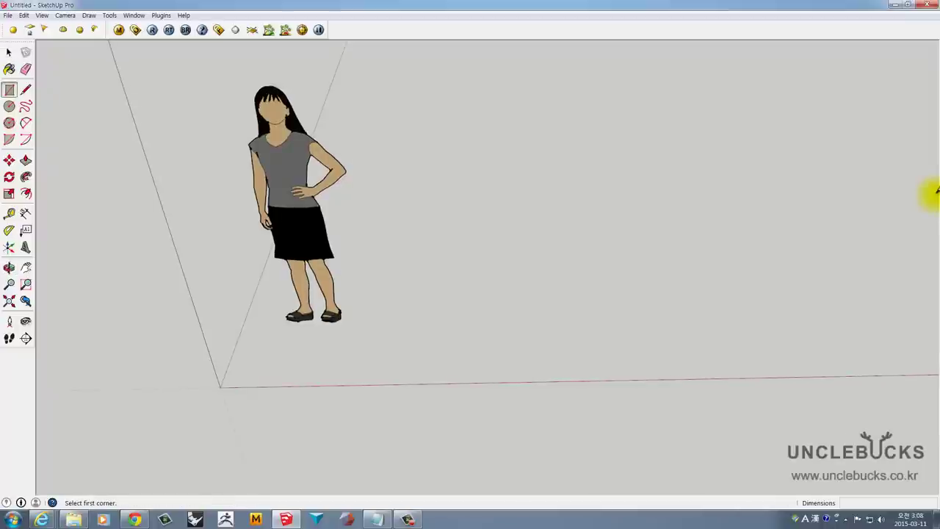
pyautogui.click(474, 260)
pyautogui.click(522, 289)
pyautogui.moveTo(931, 192); pyautogui.dragTo(935, 201, button='middle')
pyautogui.press('p')
pyautogui.click(497, 272)
pyautogui.press('space')
pyautogui.tripleClick(496, 250)
pyautogui.rightClick(486, 216)
pyautogui.click(514, 302)
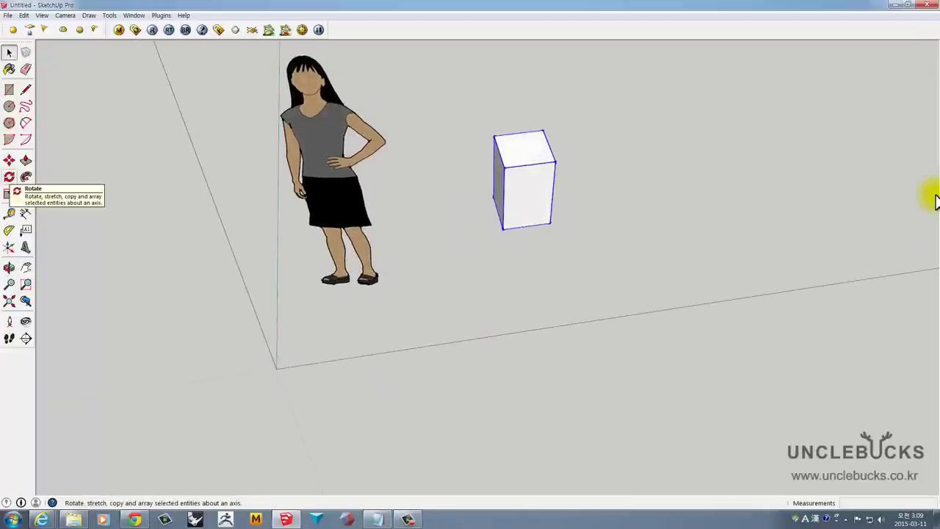
# Set the rotation centre on the ground in front of the box and fix the baseline
pyautogui.press('q')
pyautogui.moveTo(598, 336); pyautogui.dragTo(545, 342, button='middle')
pyautogui.press('space')
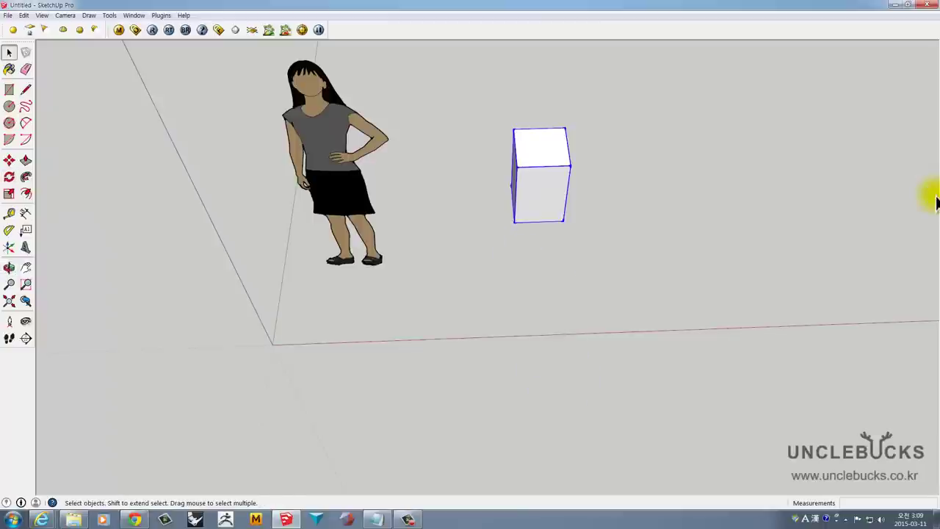
pyautogui.press('q')
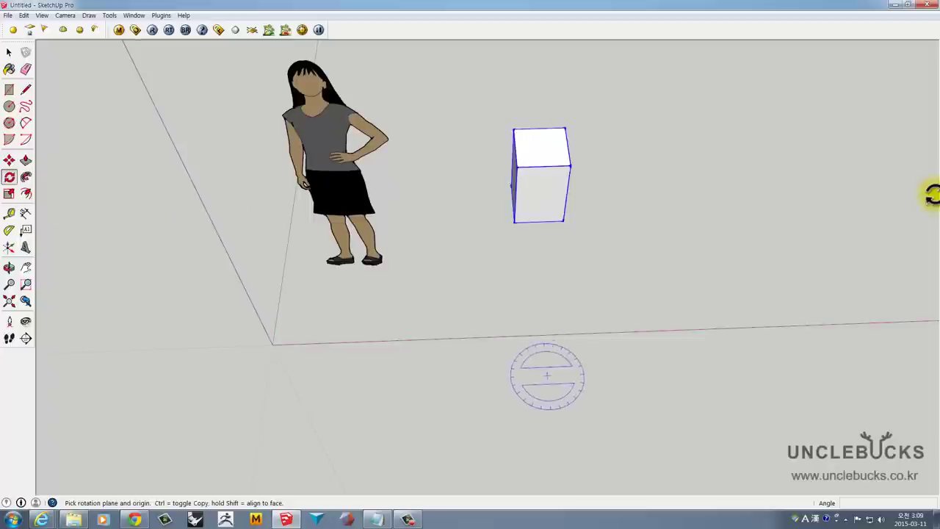
pyautogui.moveTo(551, 360); pyautogui.dragTo(406, 384, button='middle')
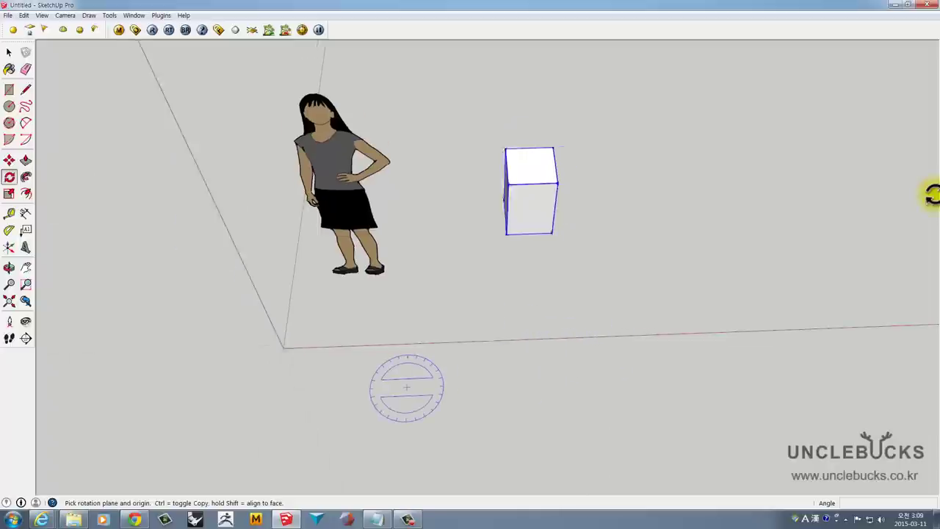
pyautogui.moveTo(577, 315); pyautogui.dragTo(590, 308, button='middle')
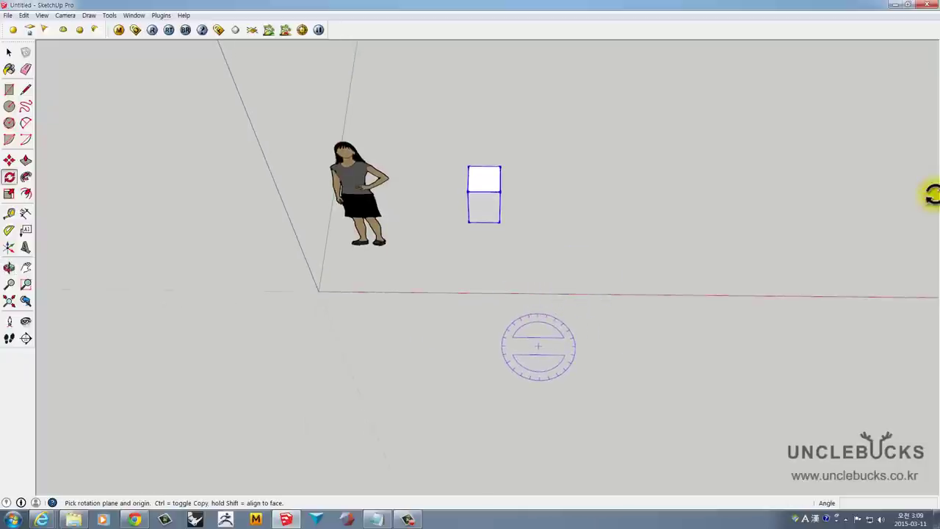
pyautogui.moveTo(539, 346)
pyautogui.mouseDown()
pyautogui.moveTo(595, 365)
pyautogui.moveTo(542, 308)
pyautogui.mouseUp()
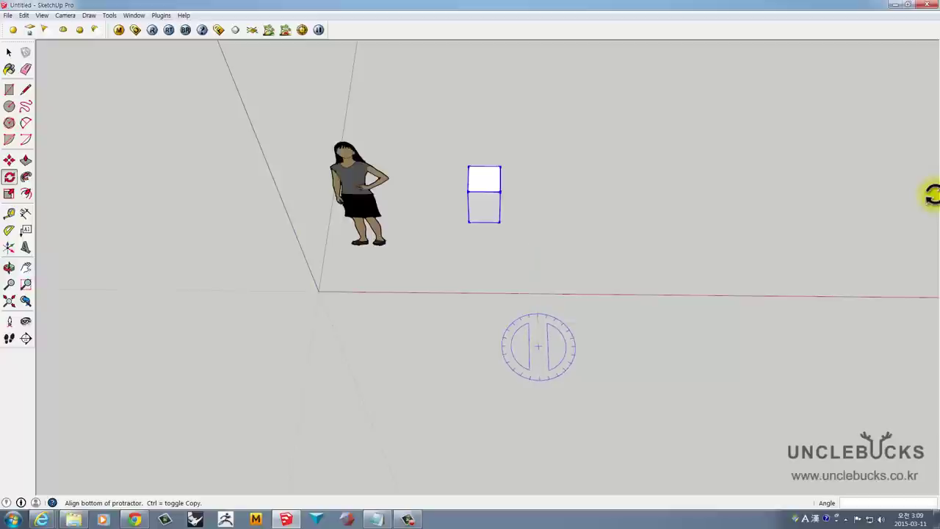
pyautogui.click(542, 209)
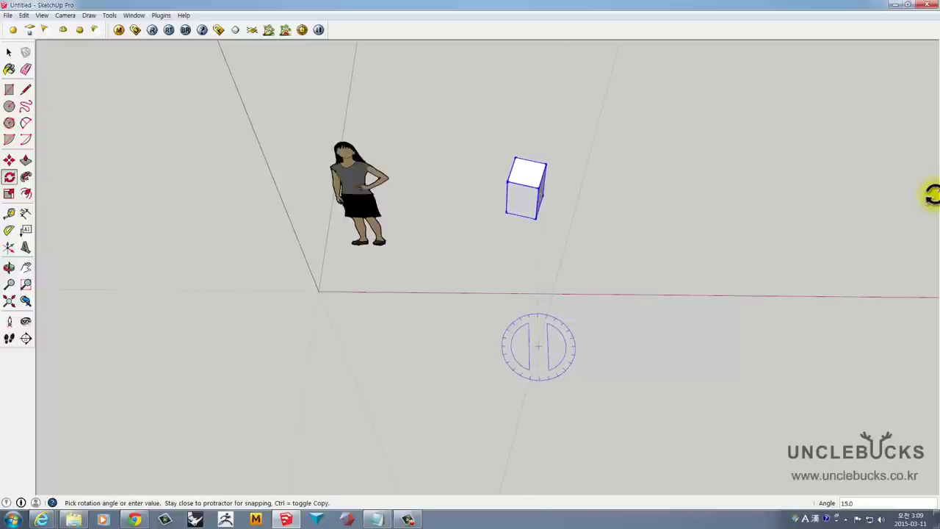
# Rotate-copy the box 30° and array it eleven times around the circle
pyautogui.press('ctrl')
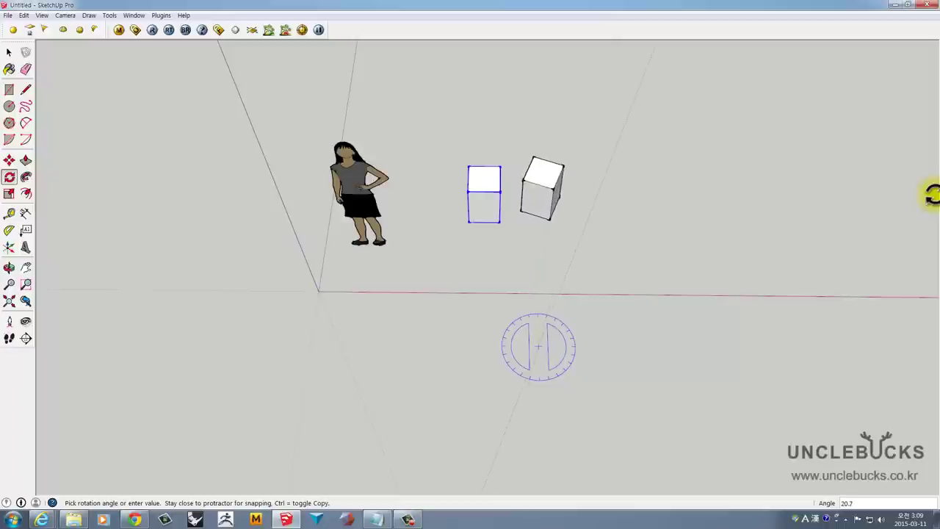
pyautogui.write('30')
pyautogui.press('Return')
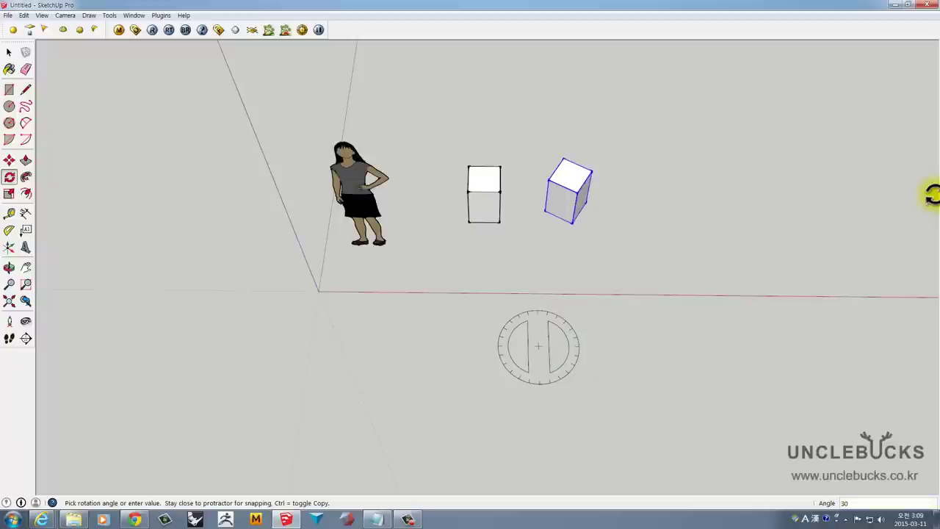
pyautogui.write('*')
pyautogui.press('Return')
pyautogui.scroll(-2, 538, 346)
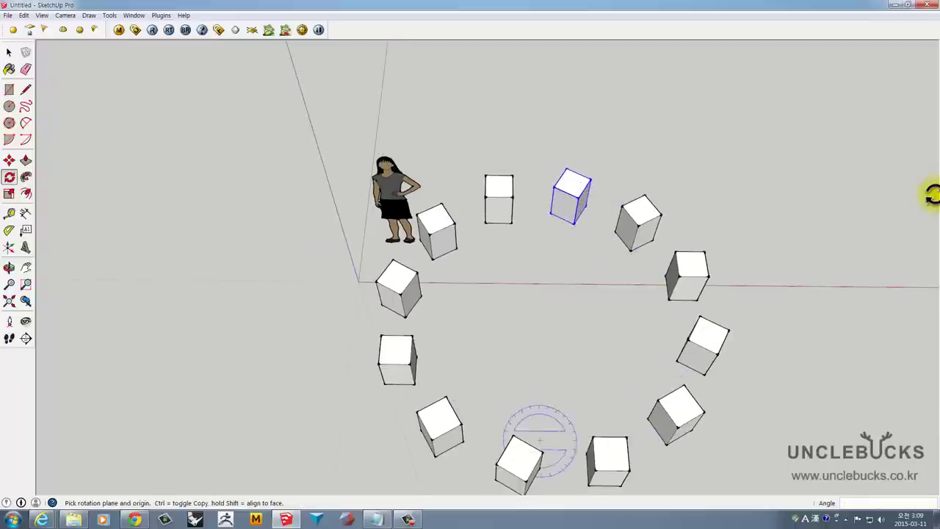
# Select all twelve boxes in the ring and delete them
pyautogui.moveTo(931, 195); pyautogui.dragTo(931, 195, button='middle')
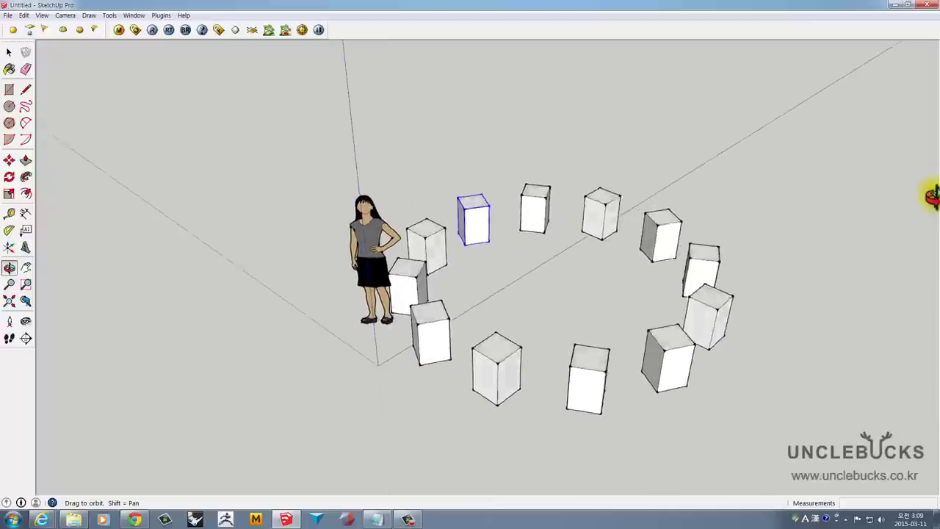
pyautogui.press('space')
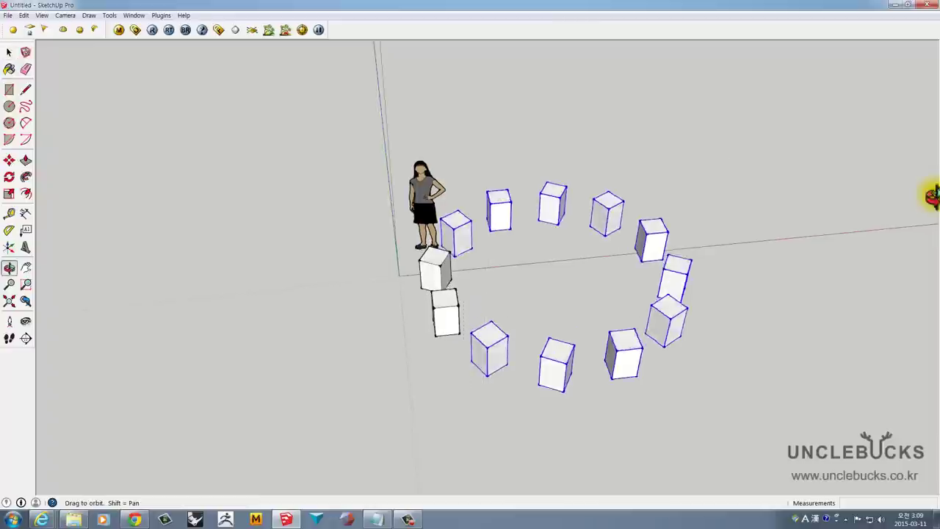
pyautogui.moveTo(935, 202)
pyautogui.mouseDown(button='middle')
pyautogui.moveTo(923, 195)
pyautogui.moveTo(935, 202)
pyautogui.mouseUp(button='middle')
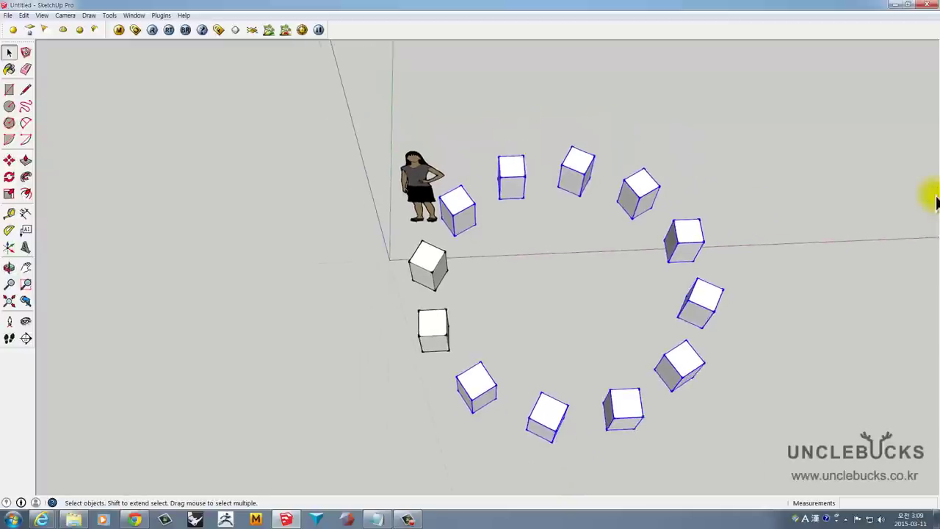
pyautogui.press('Delete')
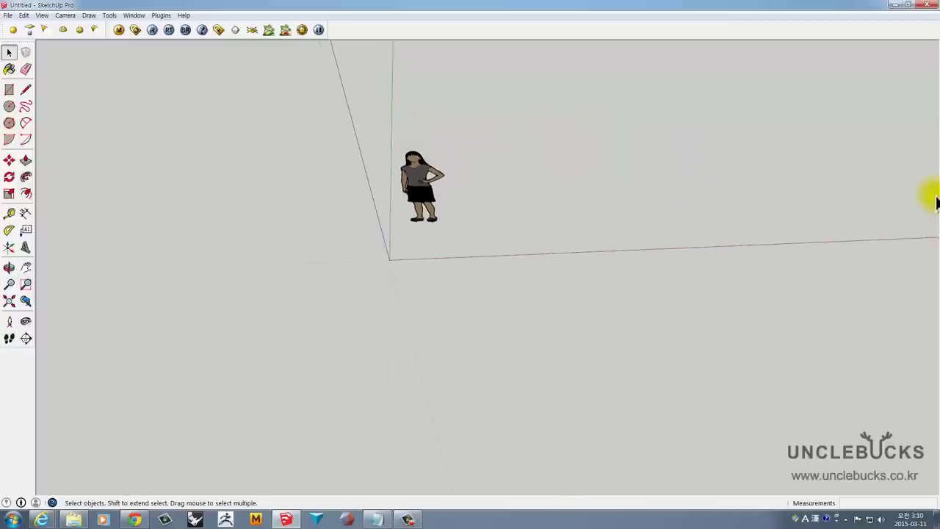